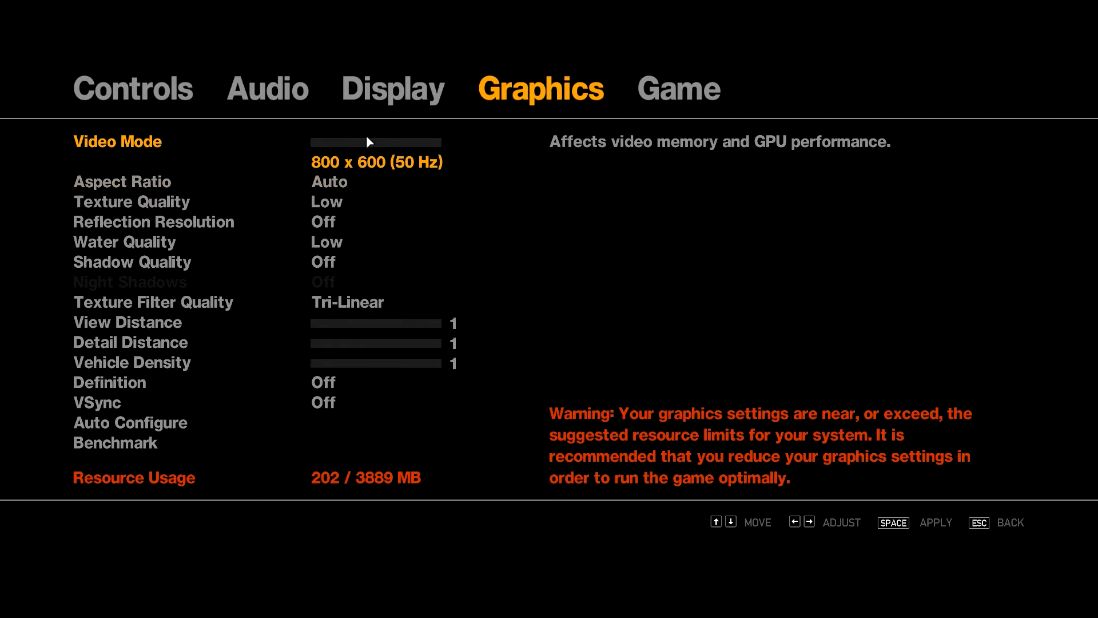
Step: Attempt to raise Video Mode and Vehicle Density; both stay locked at 800x600 and 1
drag(323, 144, 422, 144)
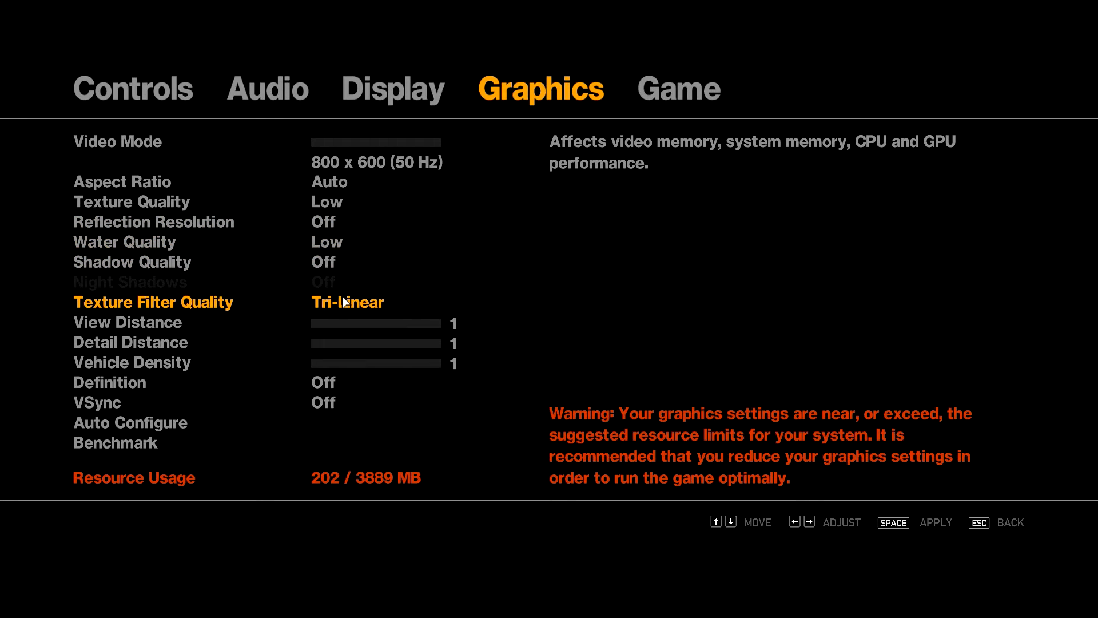
click(431, 366)
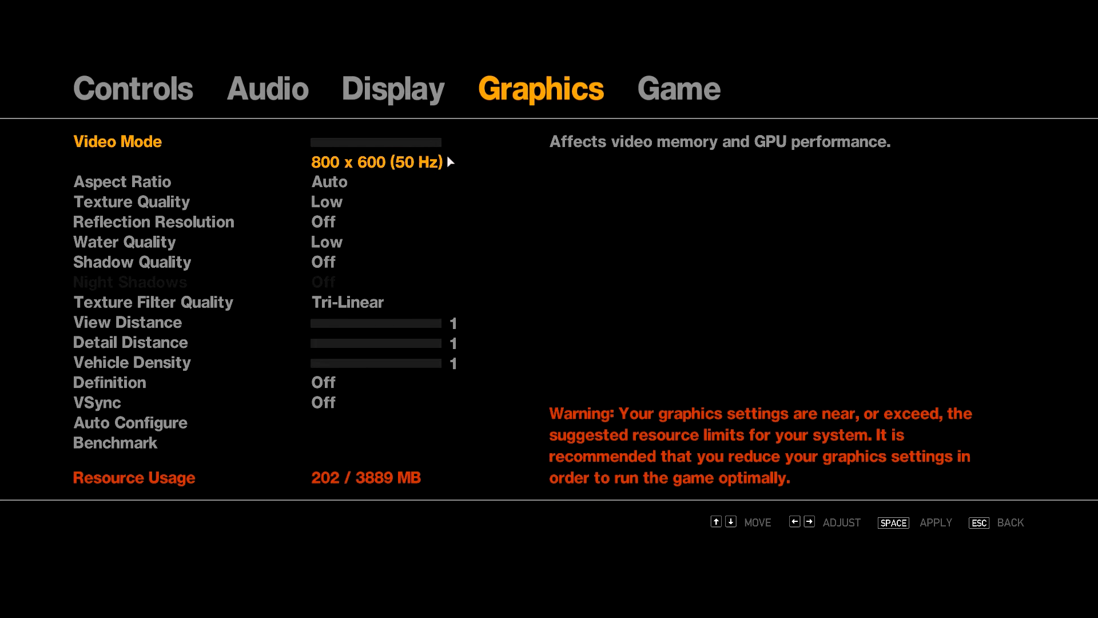
key(Left)
key(Right)
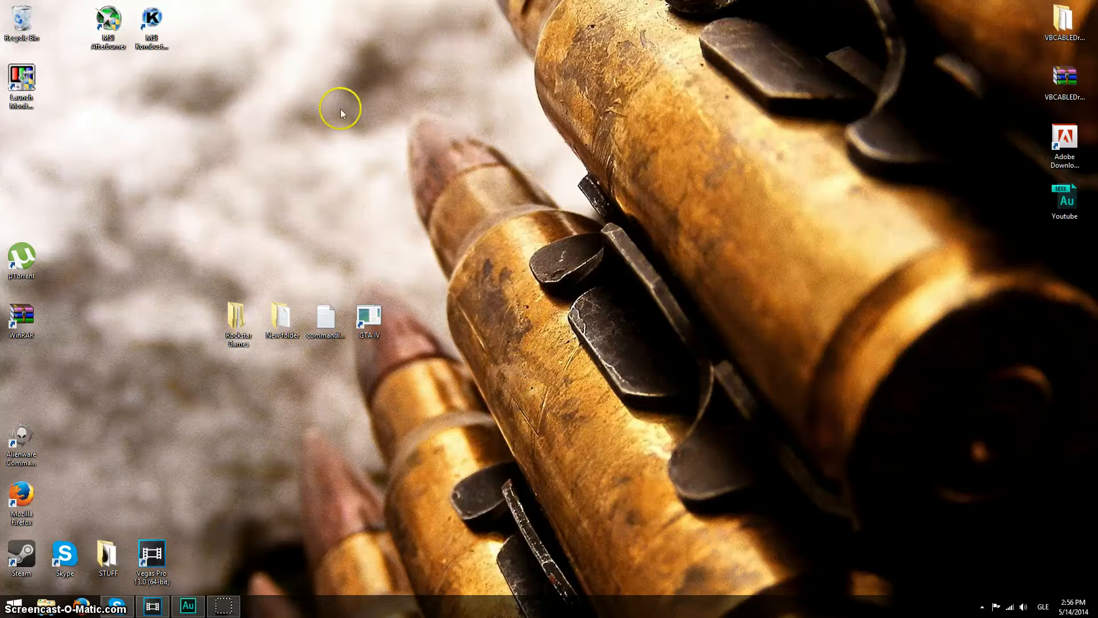
Step: Reach the Grand Theft Auto IV install folder via the GTA IV shortcut's Open File Location
drag(444, 81, 600, 261)
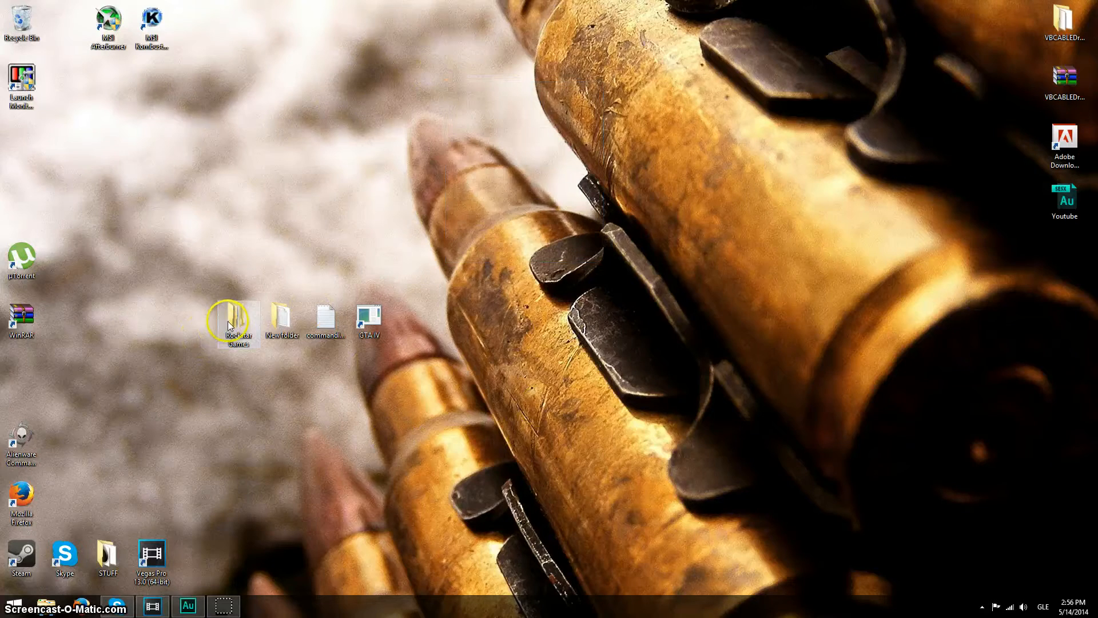
right_click(367, 320)
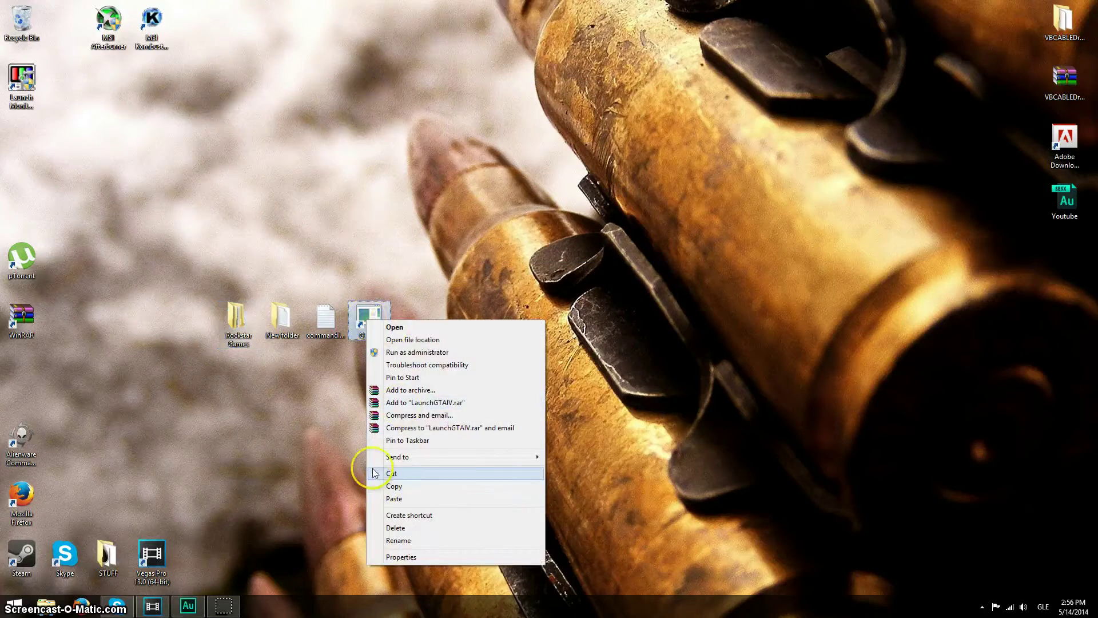
click(397, 558)
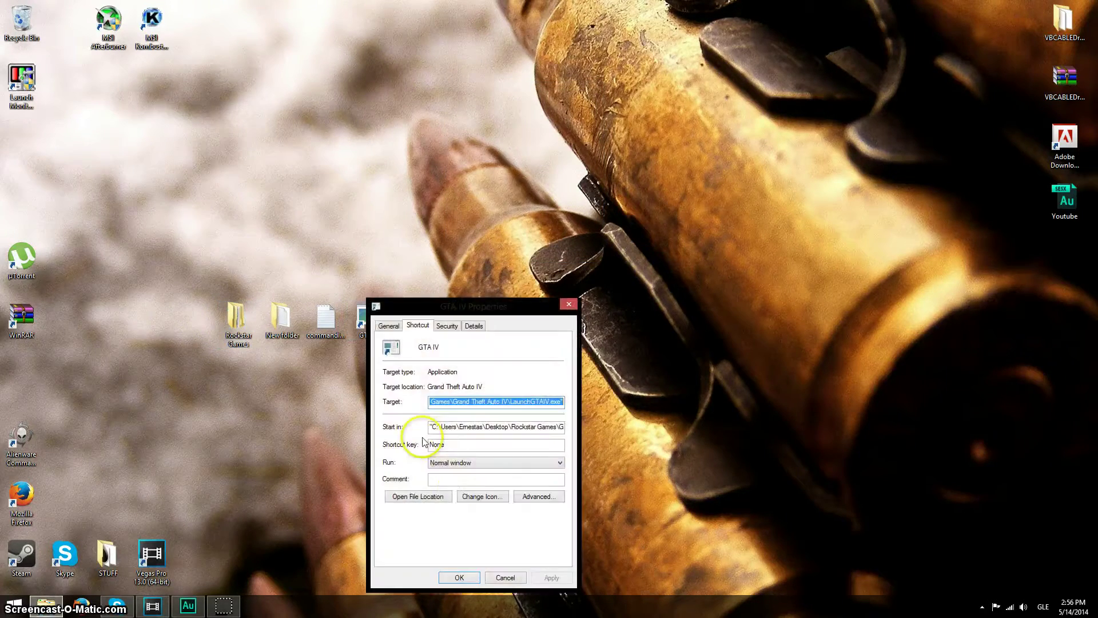
click(420, 498)
scroll(714, 358, up, 2)
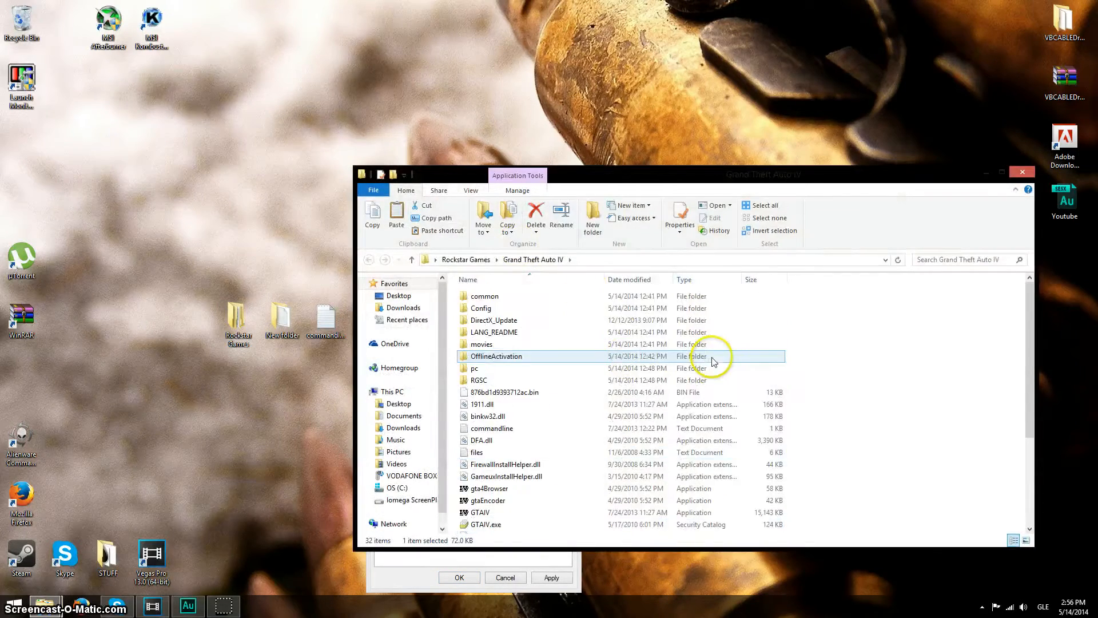
scroll(714, 361, down, 3)
scroll(714, 361, down, 1)
scroll(643, 404, up, 1)
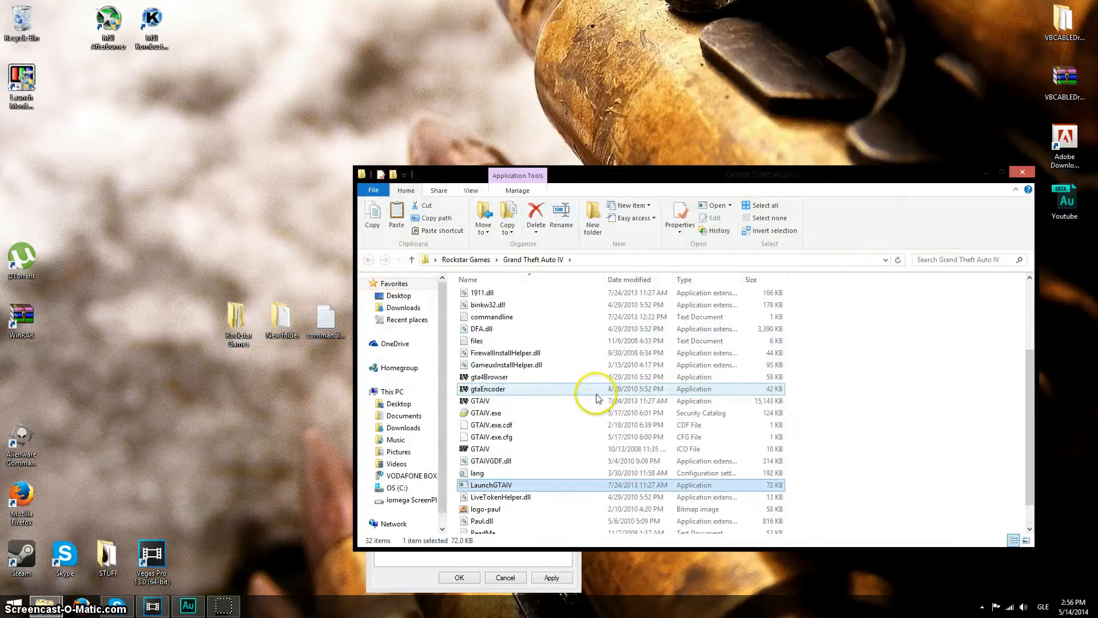
scroll(592, 430, up, 3)
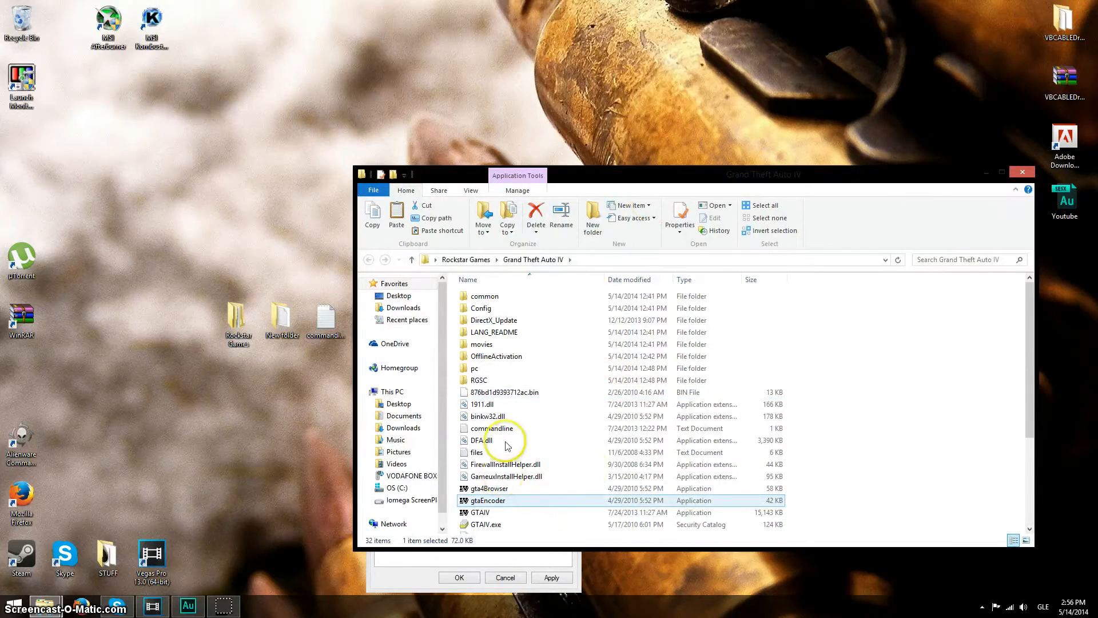
scroll(518, 434, down, 3)
scroll(518, 435, up, 3)
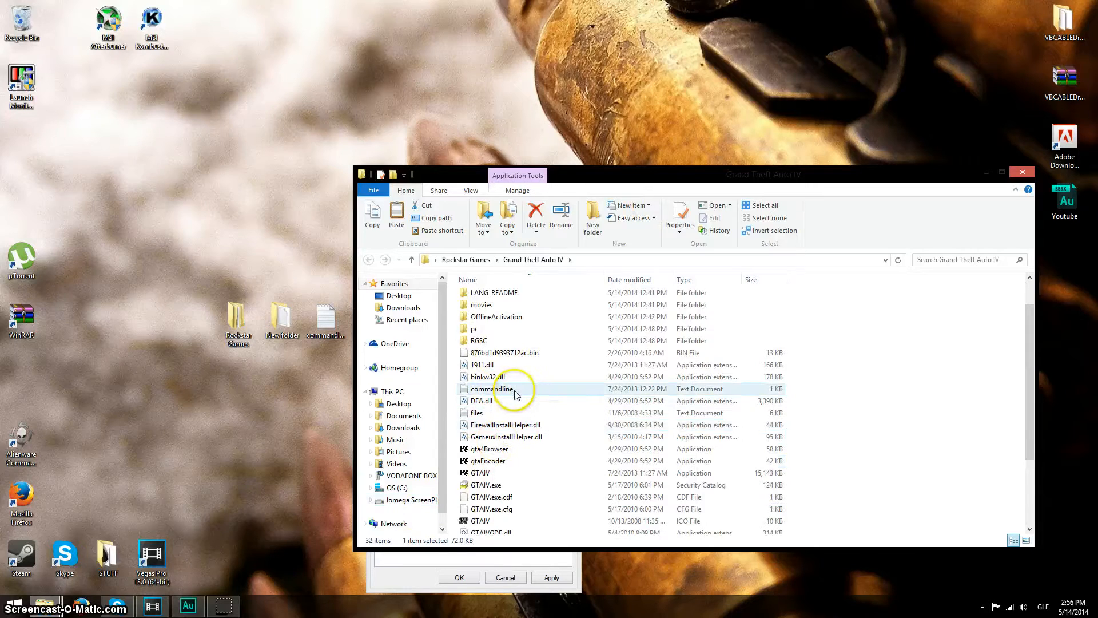
Step: Move commandline.txt out of the game folder onto the desktop
right_click(274, 216)
mouse_move(302, 321)
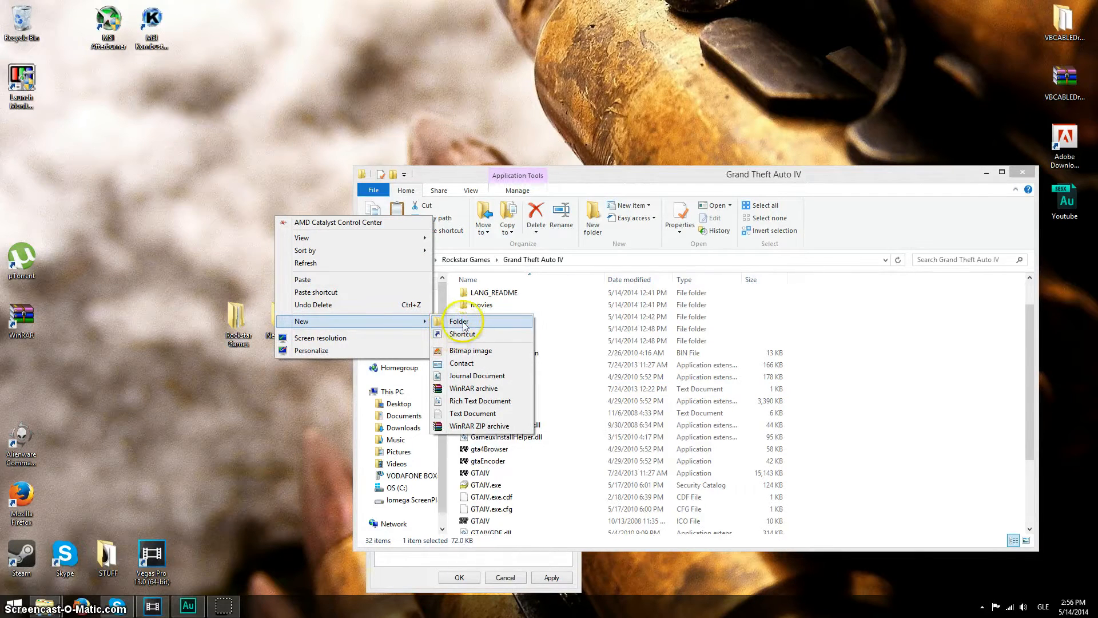
click(277, 229)
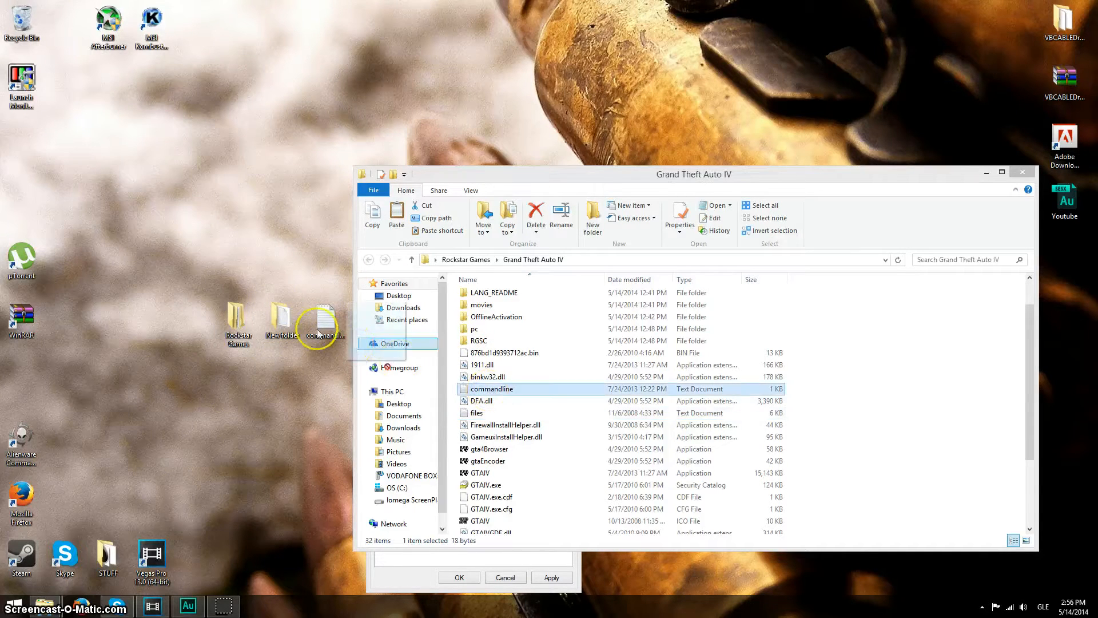
drag(324, 320, 280, 316)
click(544, 352)
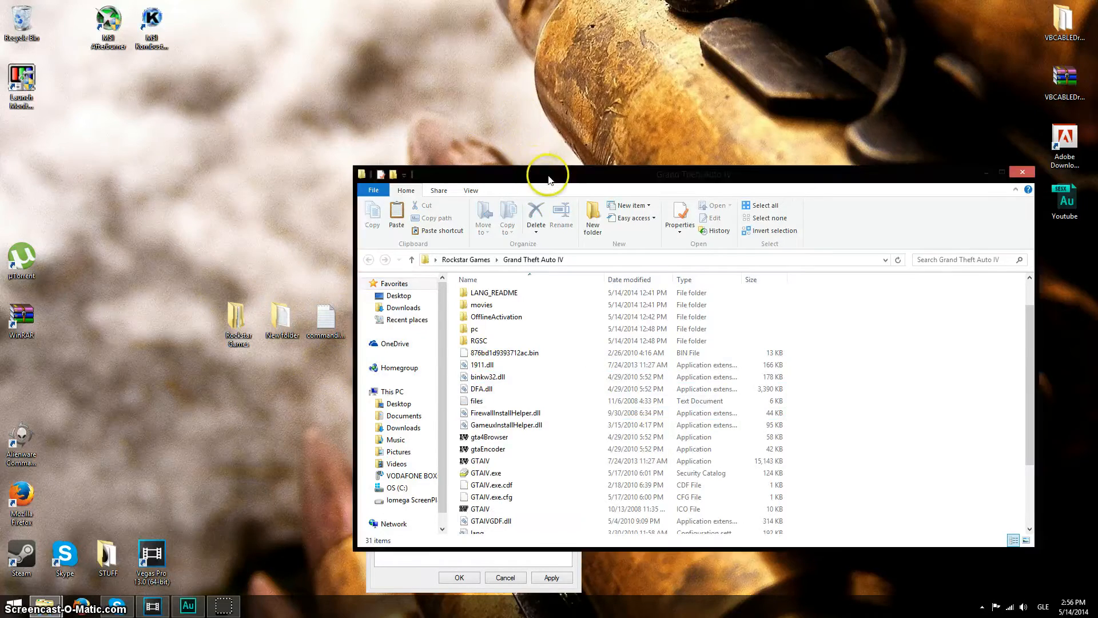
Step: Reposition the game folder window and close the GTA IV Properties dialog
drag(544, 172, 654, 118)
mouse_move(369, 332)
mouse_down()
mouse_move(331, 362)
mouse_move(225, 388)
mouse_up()
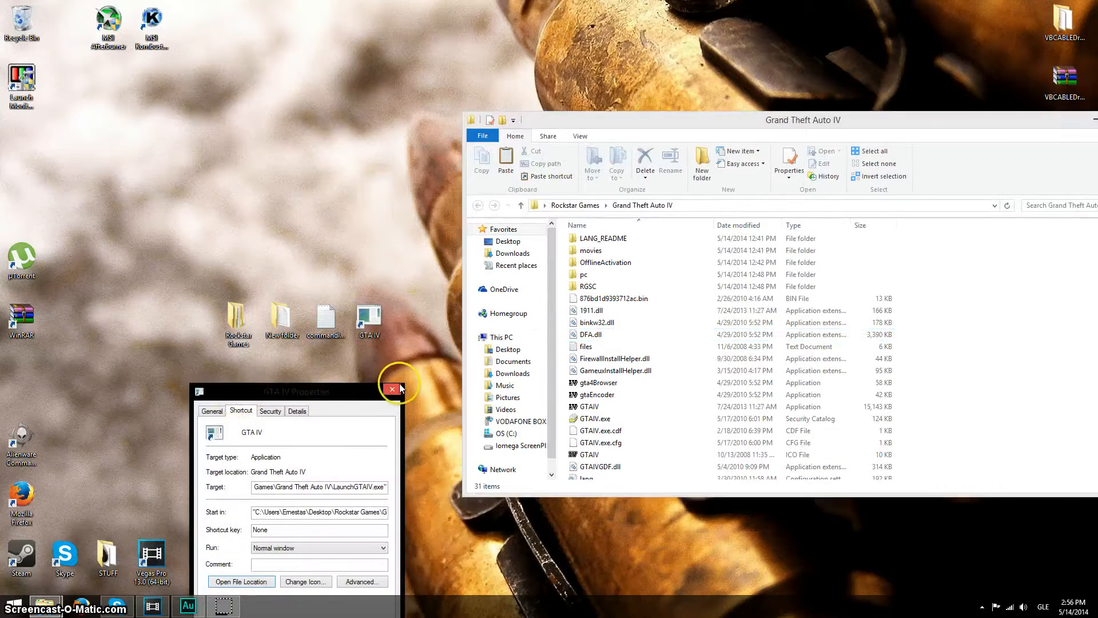
click(391, 385)
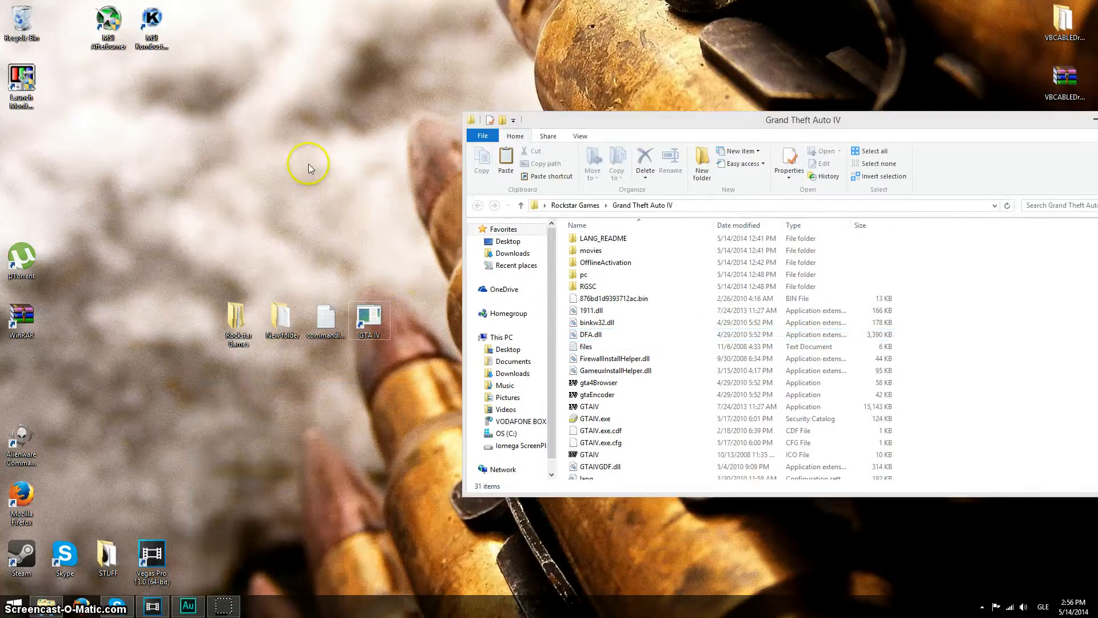
Step: Create a new desktop text document named commandline, accepted as commandline (2)
right_click(308, 164)
mouse_move(360, 269)
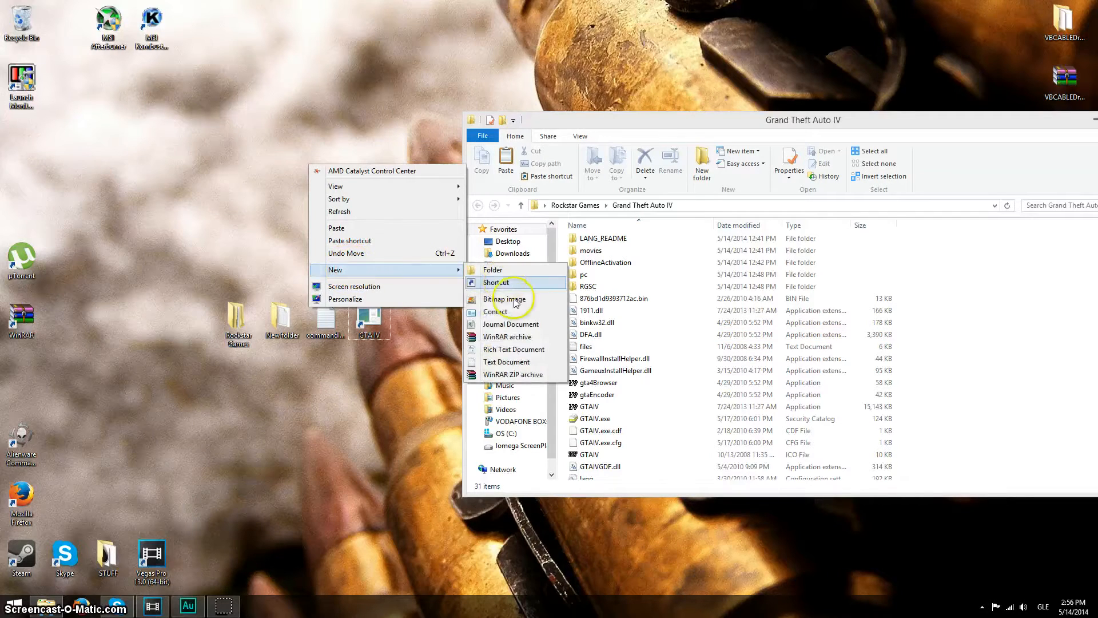
click(512, 361)
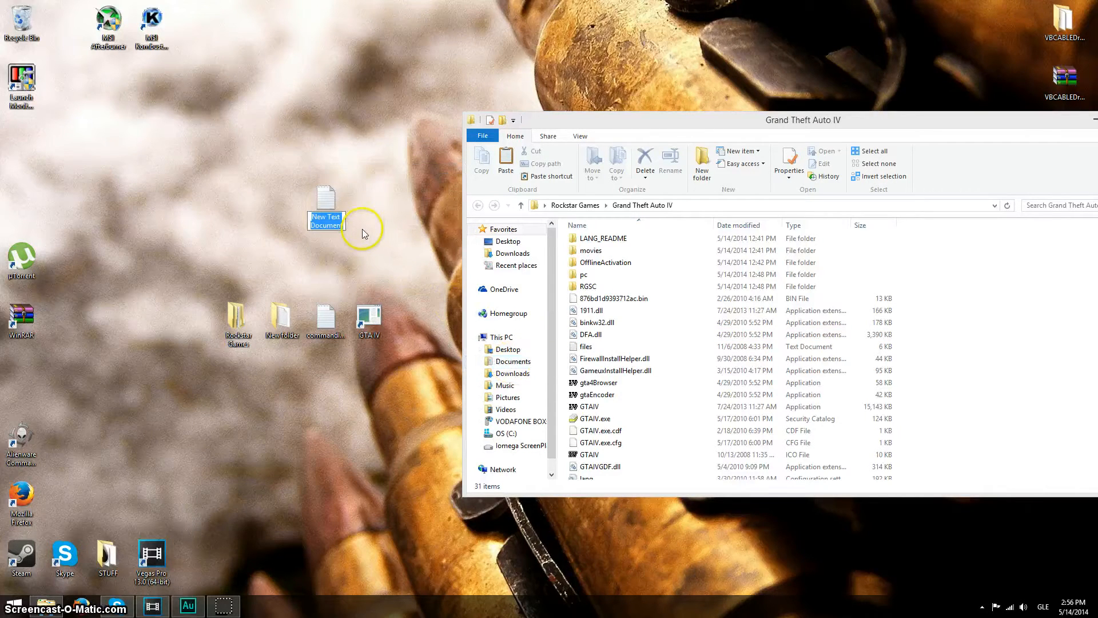
text(commandline)
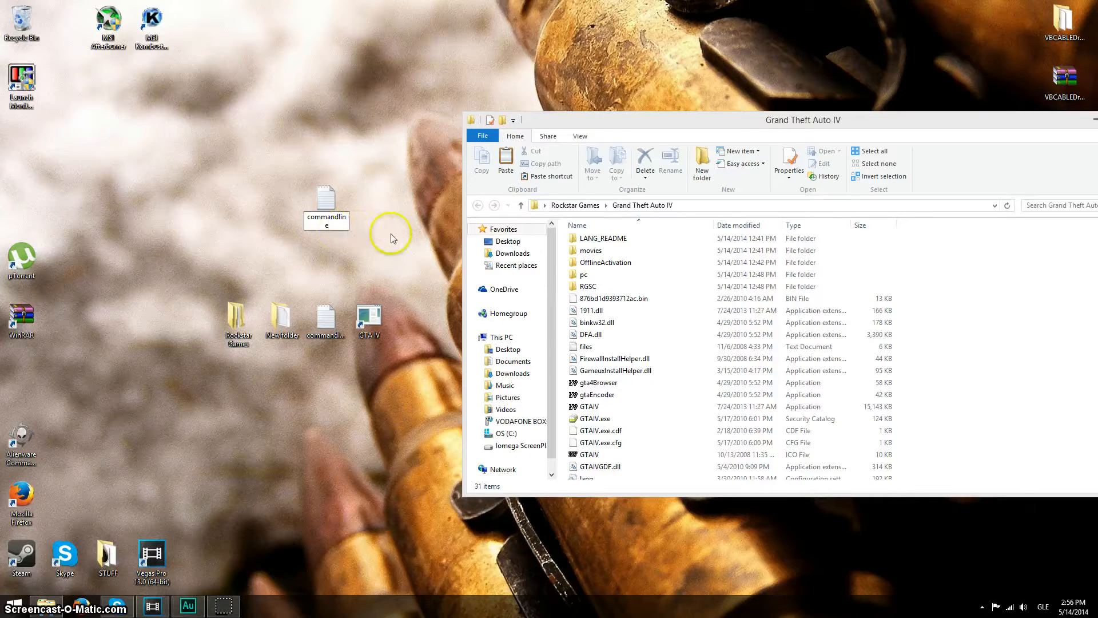
key(Return)
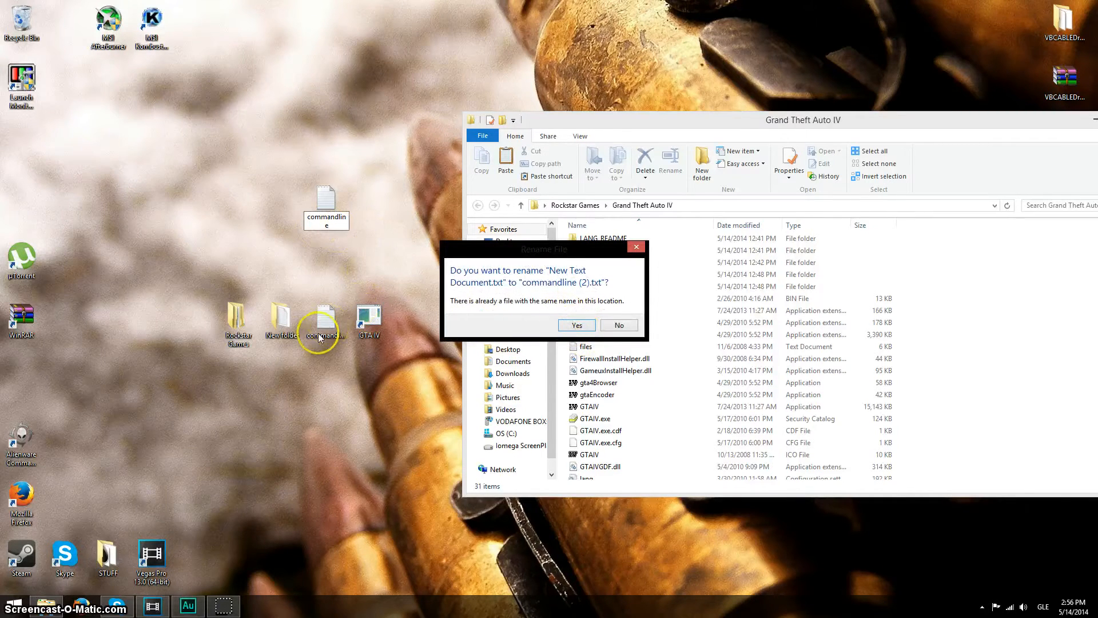
click(575, 325)
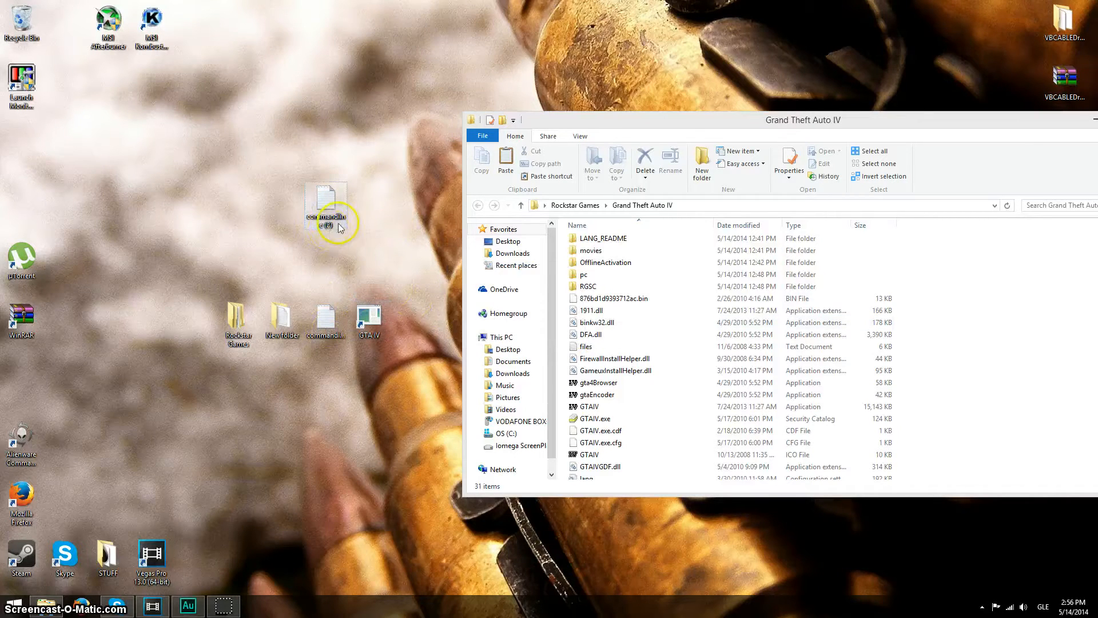
Step: Edit the commandline file in Notepad so it contains -norestrictions
double_click(326, 320)
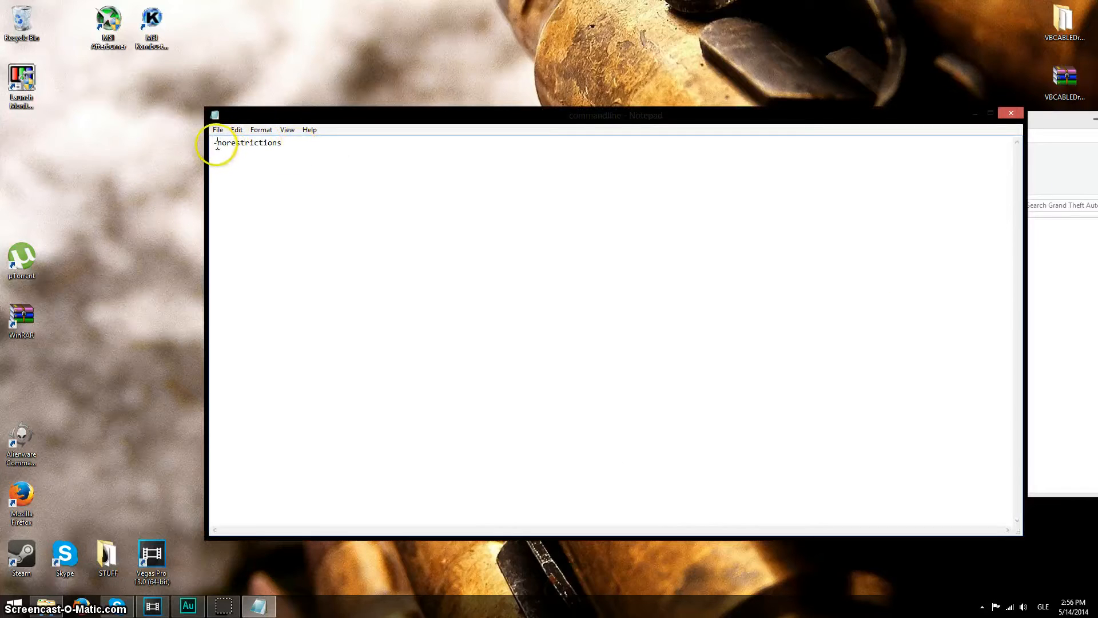
mouse_move(213, 143)
mouse_down()
mouse_move(282, 143)
mouse_move(213, 146)
mouse_up()
click(289, 143)
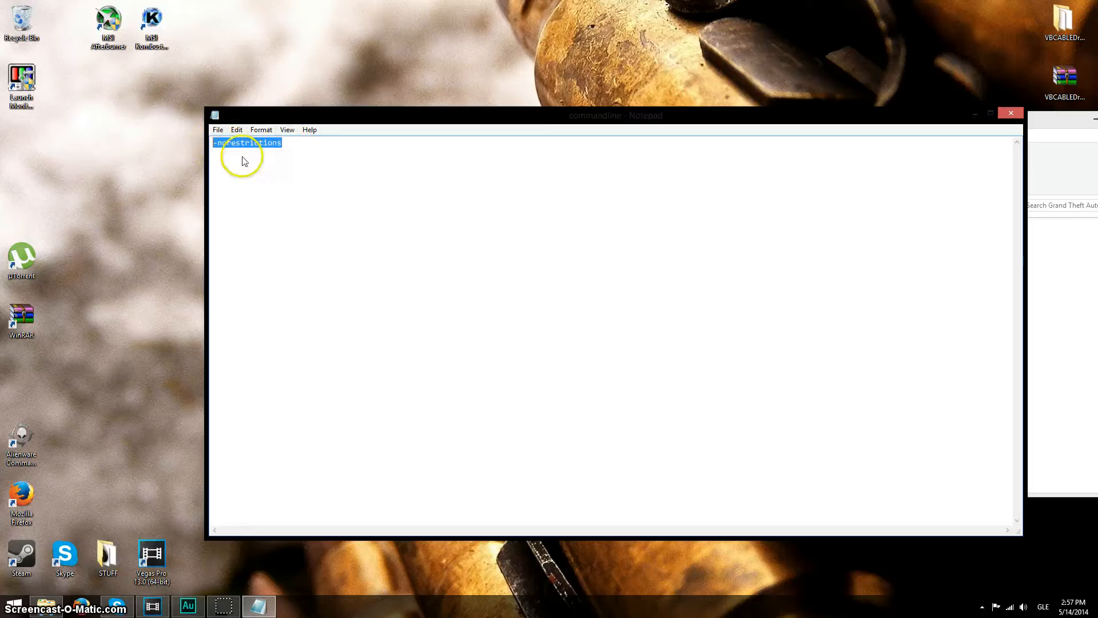
right_click(221, 139)
click(277, 177)
right_click(347, 158)
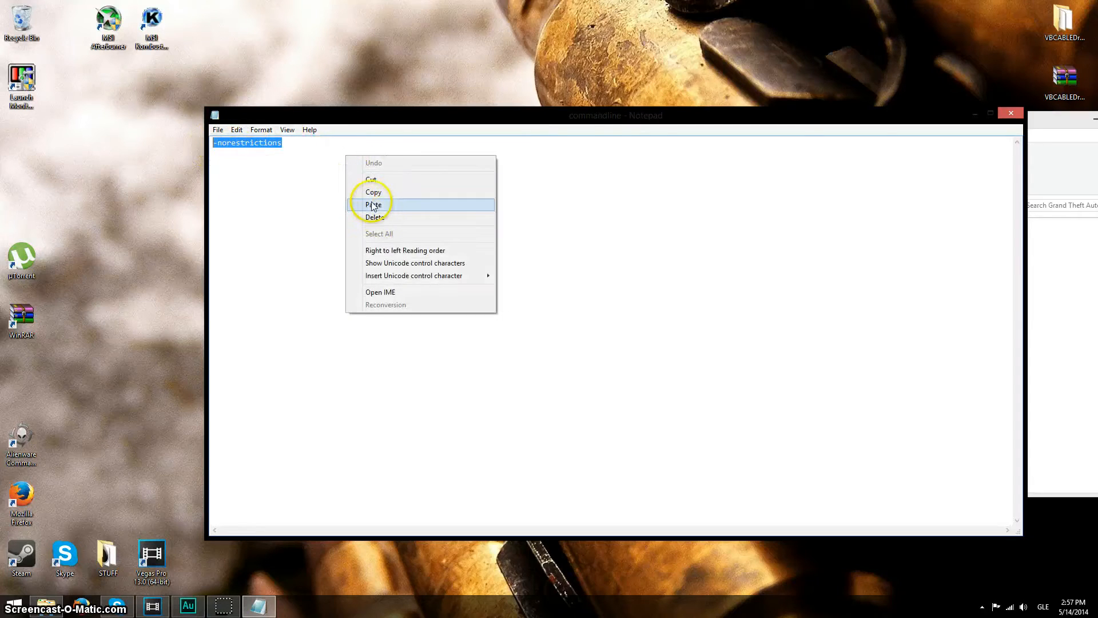
click(295, 147)
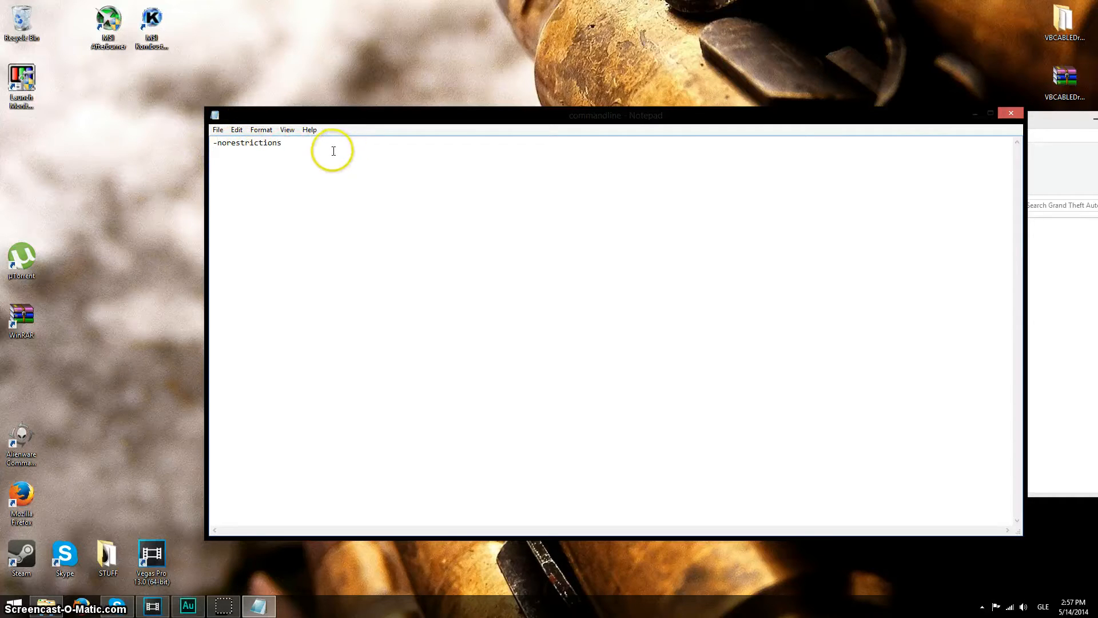
Step: Save the commandline file and close Notepad
click(226, 150)
click(218, 129)
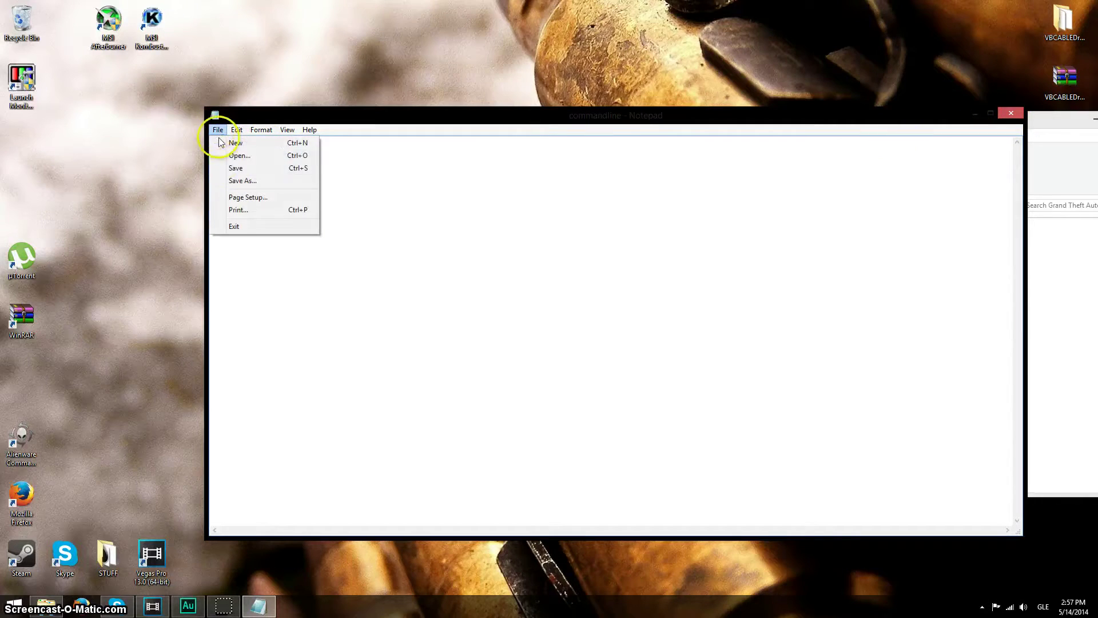
click(235, 169)
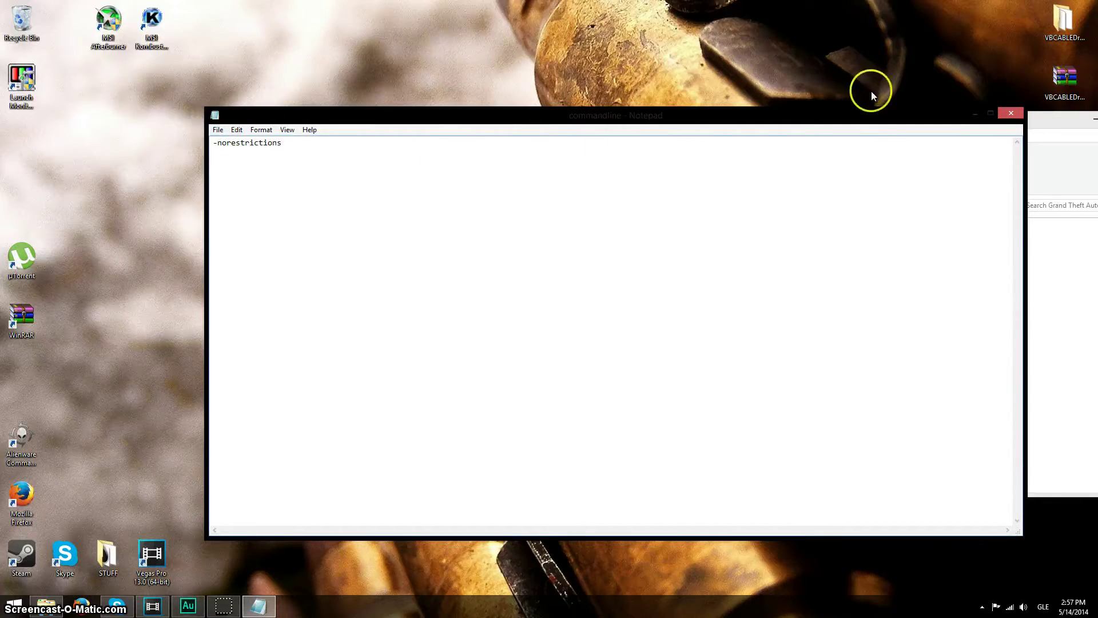
click(1004, 114)
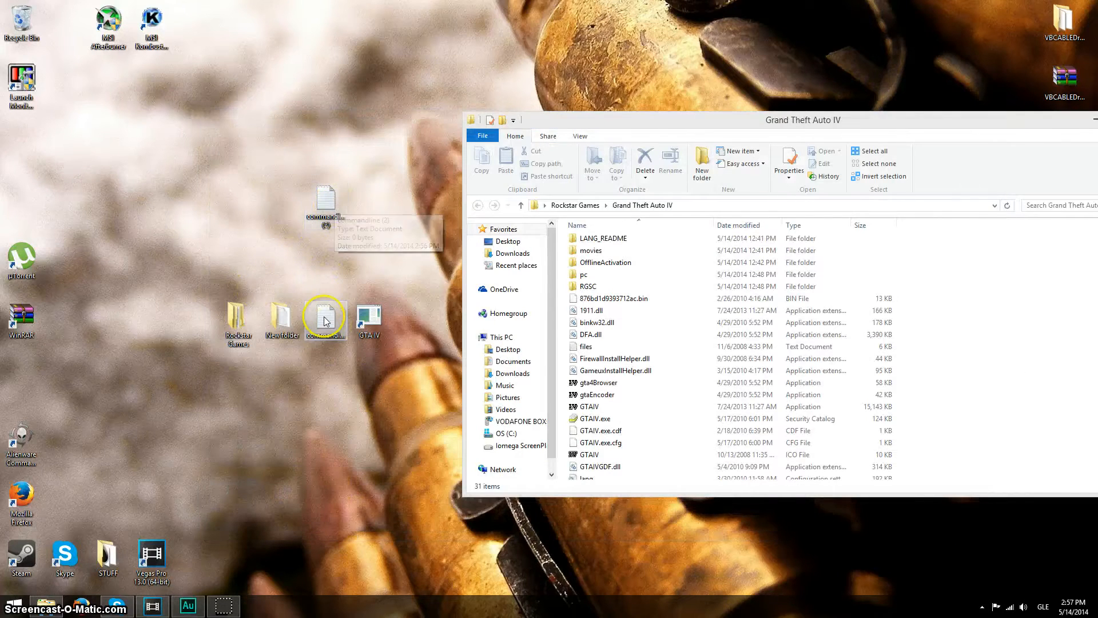
Step: Drag the commandline file into the Grand Theft Auto IV folder and check the older copy in New folder
drag(326, 320, 1043, 314)
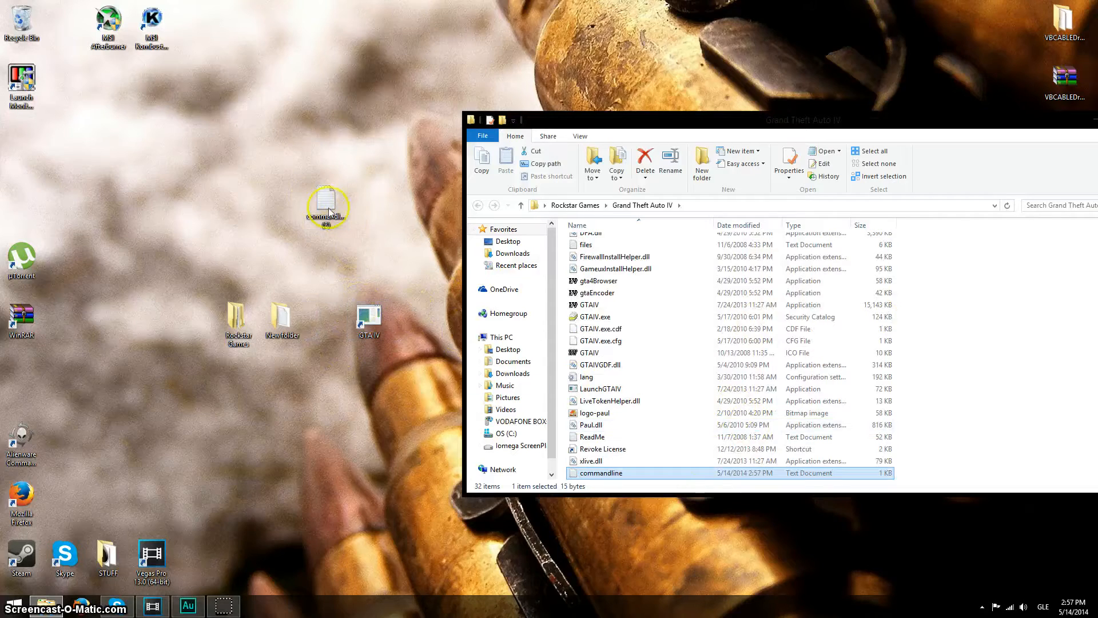
scroll(625, 366, up, 3)
scroll(625, 442, down, 3)
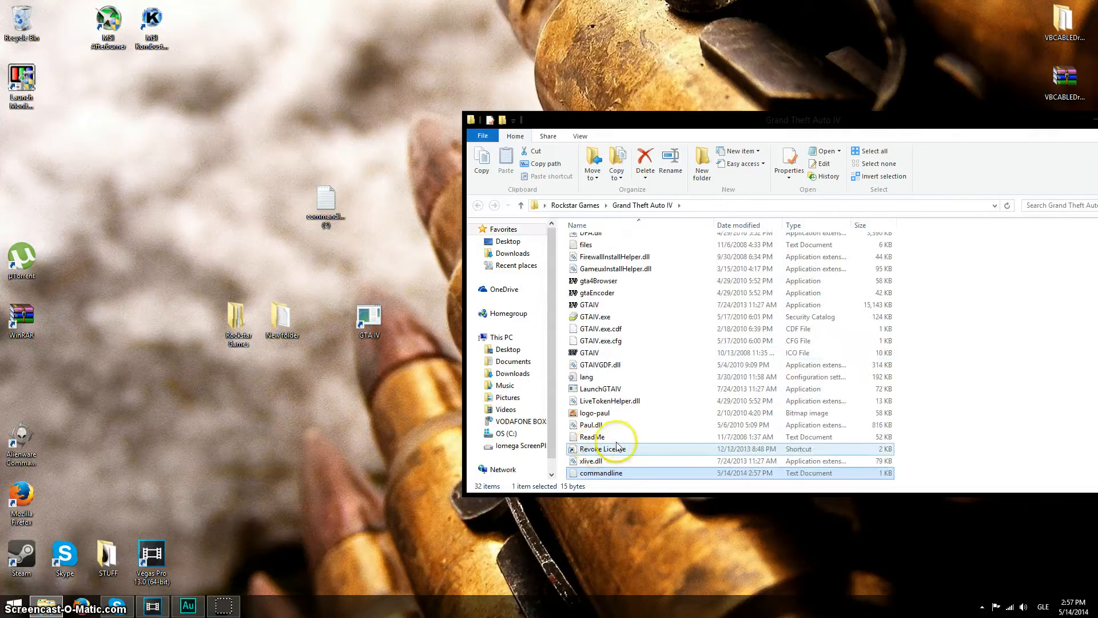
click(299, 326)
double_click(298, 326)
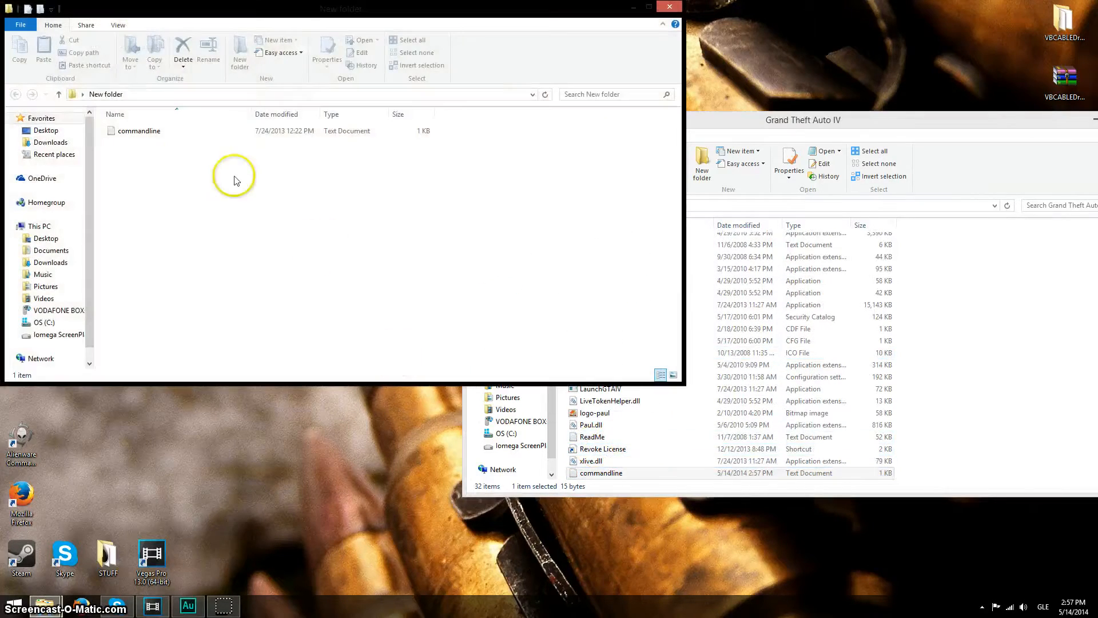
click(137, 131)
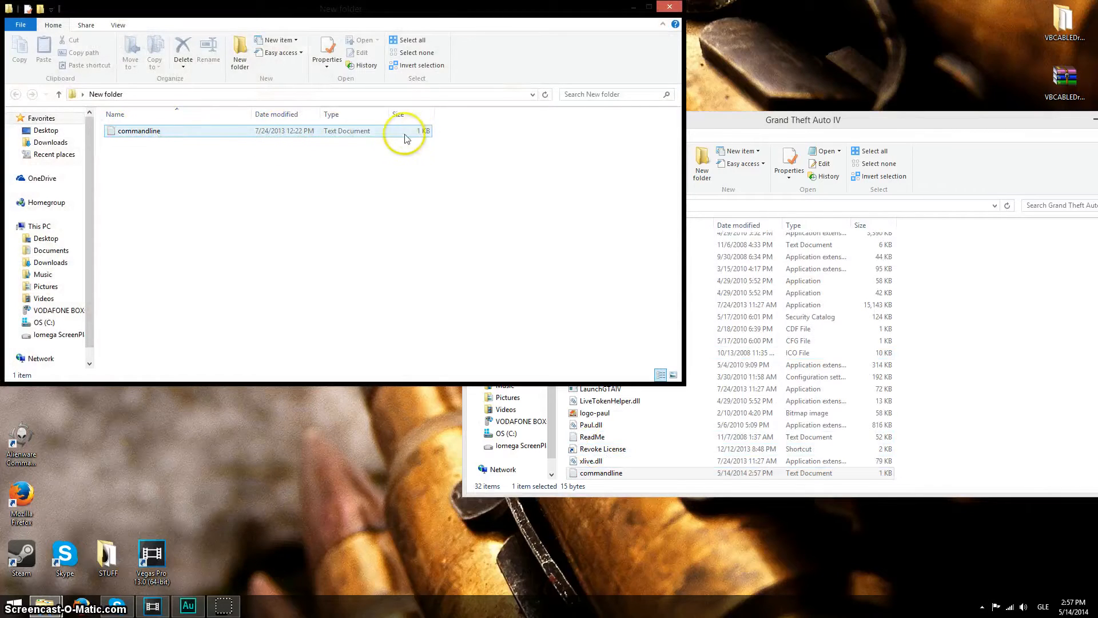
click(678, 11)
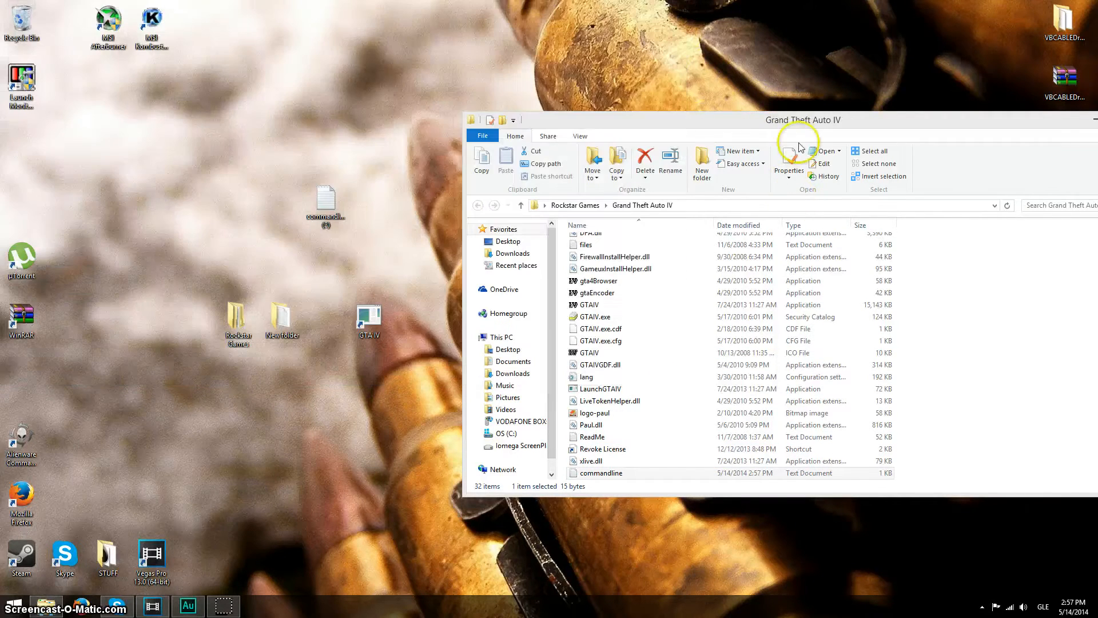
mouse_move(779, 119)
mouse_down()
mouse_move(607, 131)
mouse_move(724, 105)
mouse_move(681, 170)
mouse_move(626, 196)
mouse_up()
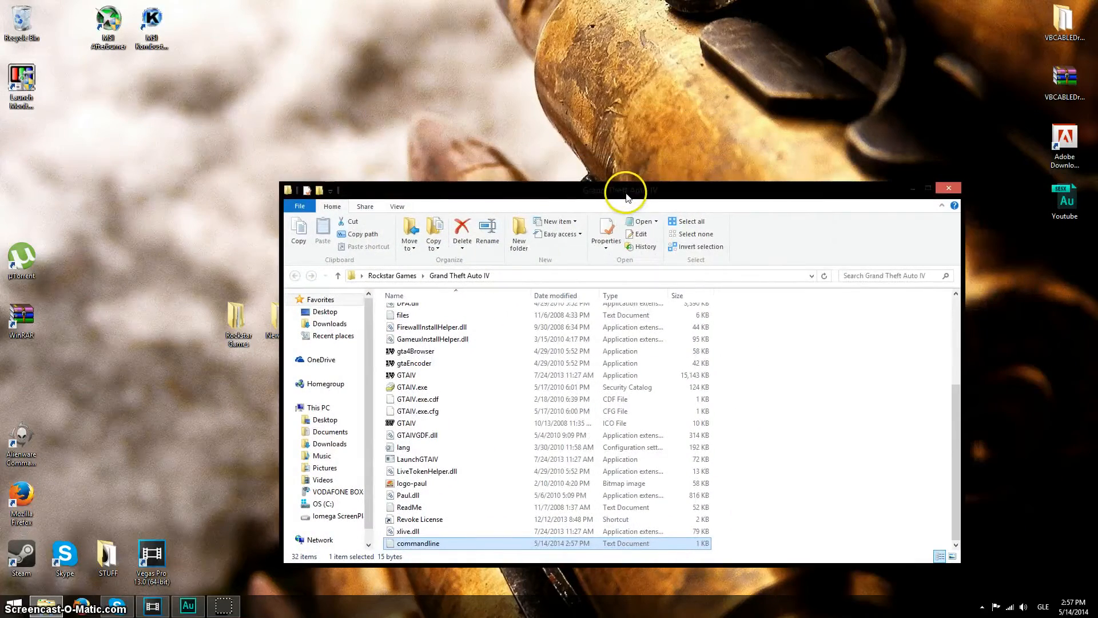
Step: Back in the game's Graphics menu, cycle Aspect Ratio to Auto and keep resolution at 1920x1080
click(230, 609)
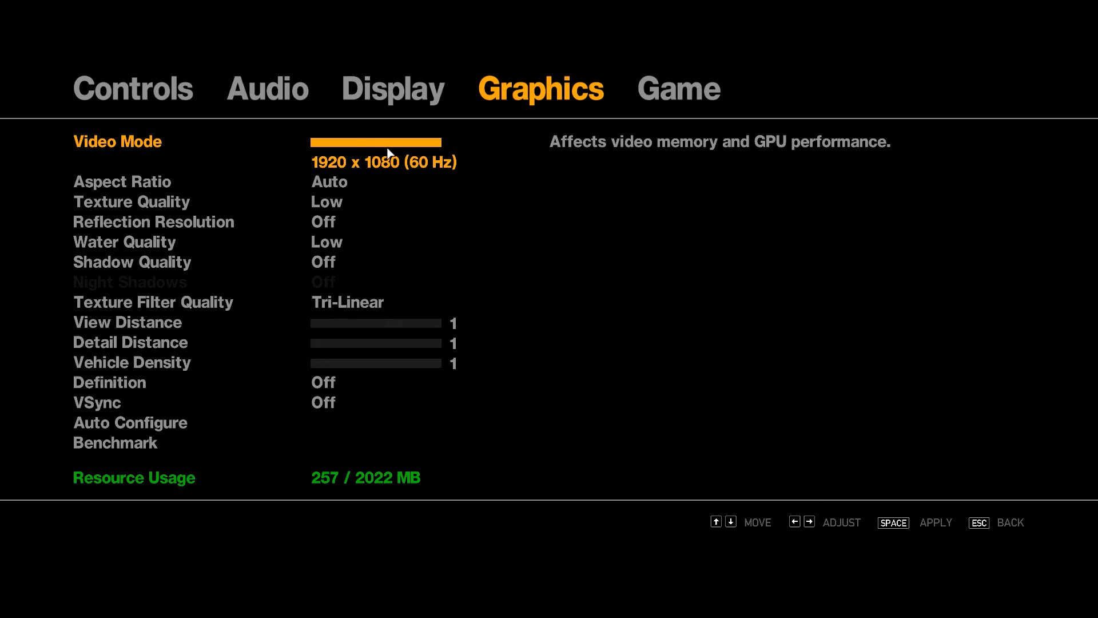
click(343, 177)
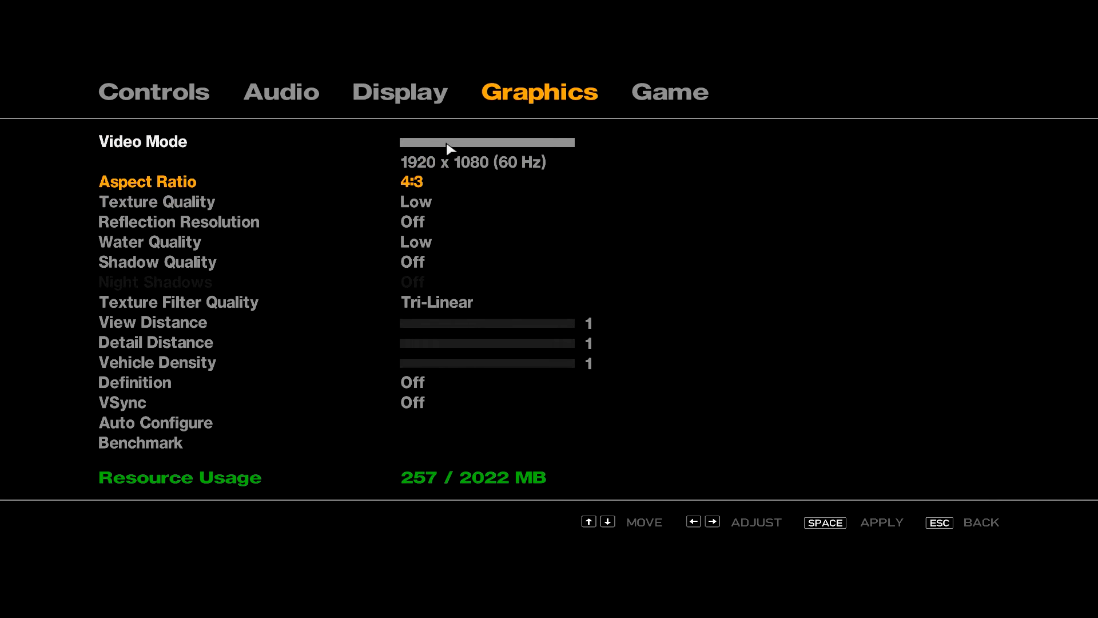
click(413, 189)
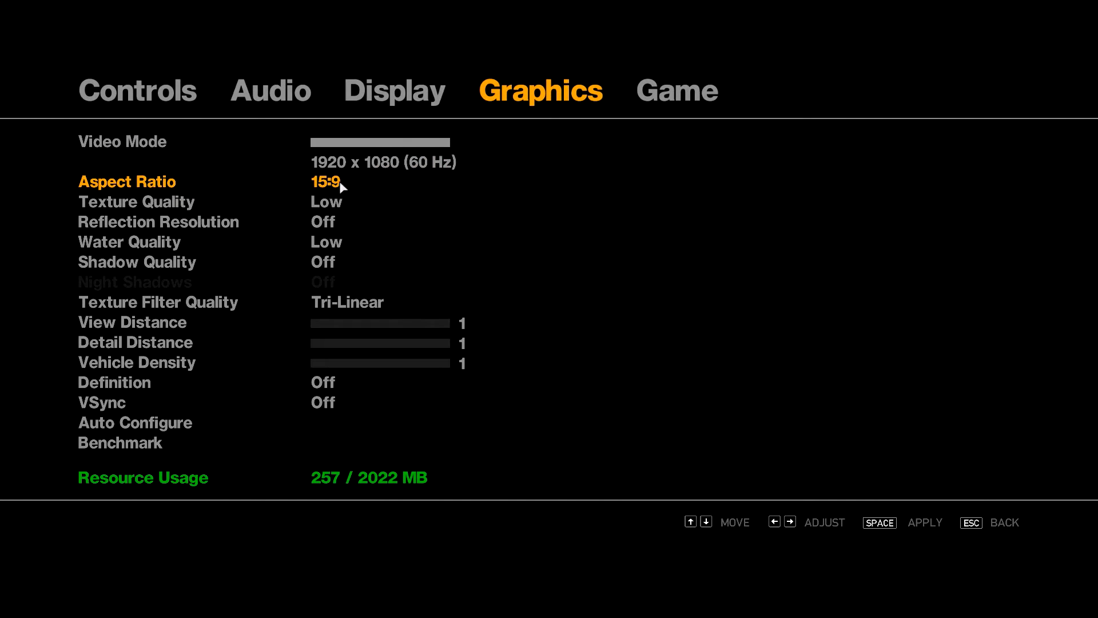
click(336, 183)
click(352, 181)
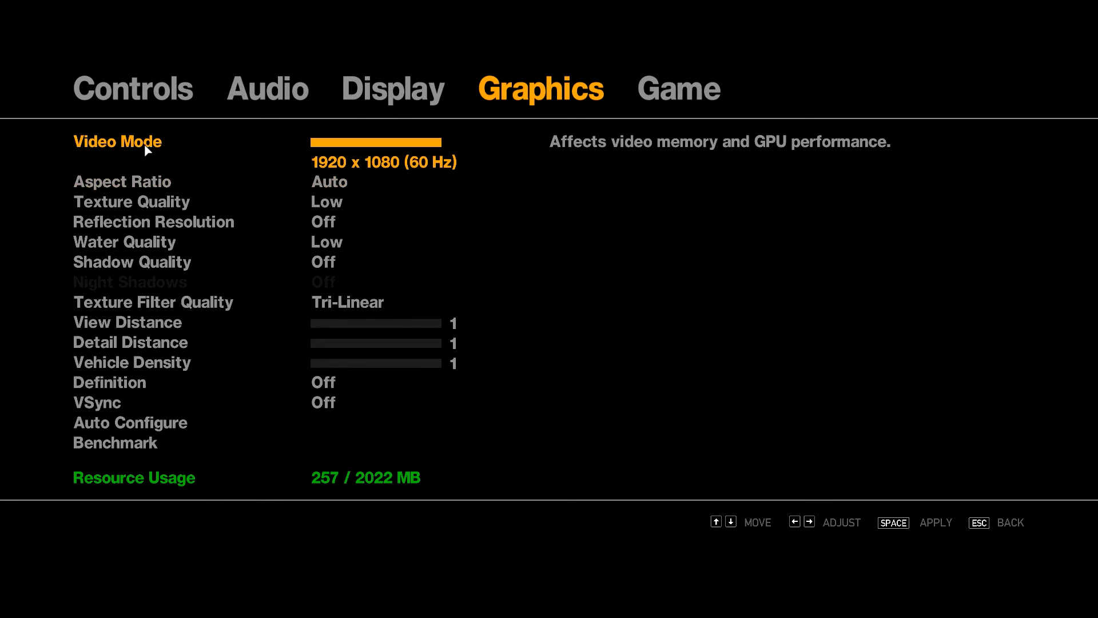
drag(375, 143, 294, 155)
drag(369, 148, 461, 152)
Step: Set Texture Quality High, Reflection, Water and Shadow Quality Very High, Night Shadows on
click(336, 205)
click(336, 204)
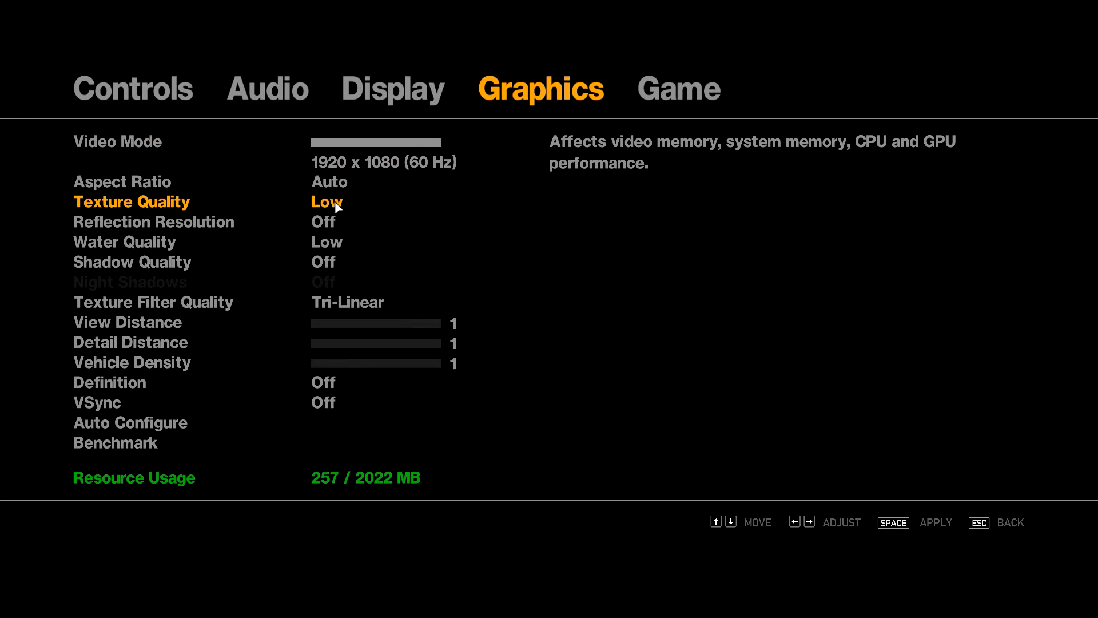
click(335, 205)
click(323, 226)
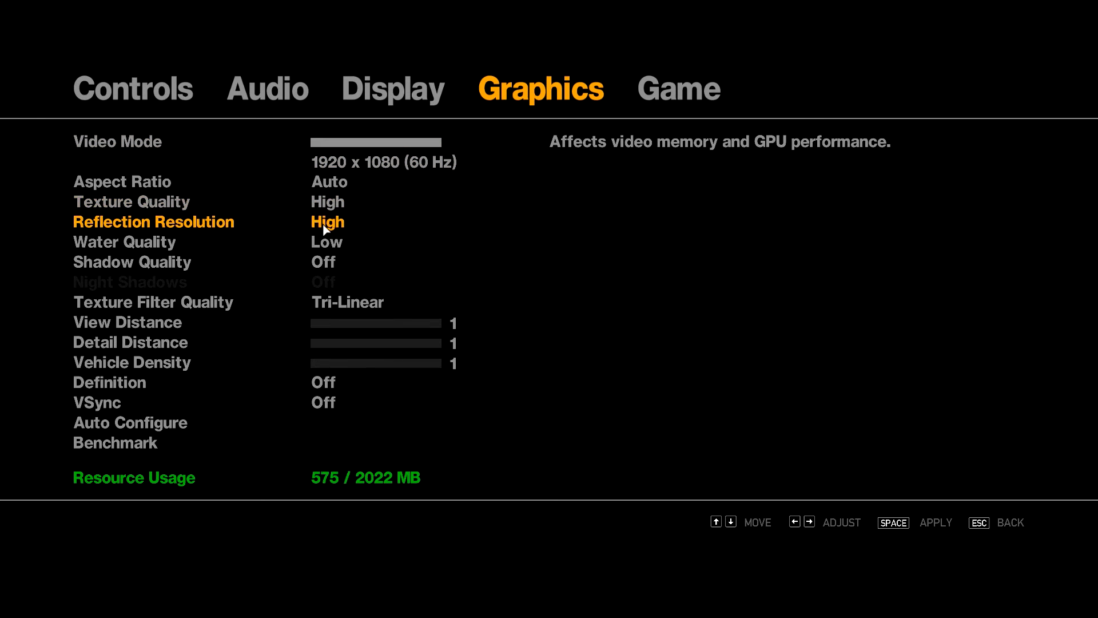
click(326, 227)
click(333, 247)
click(333, 248)
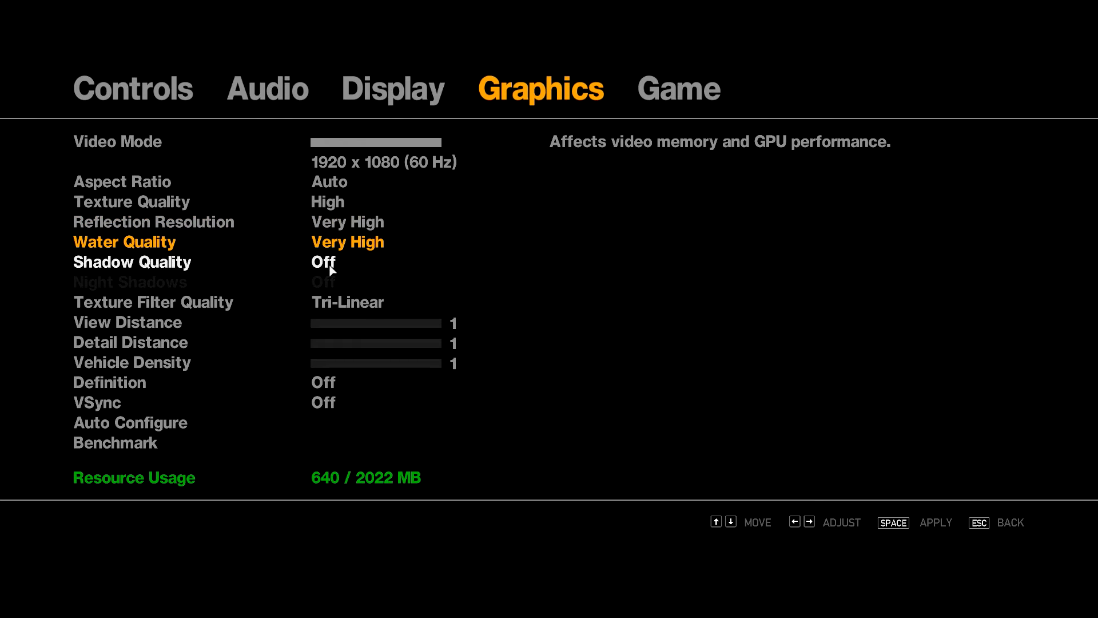
click(330, 267)
click(330, 266)
click(331, 268)
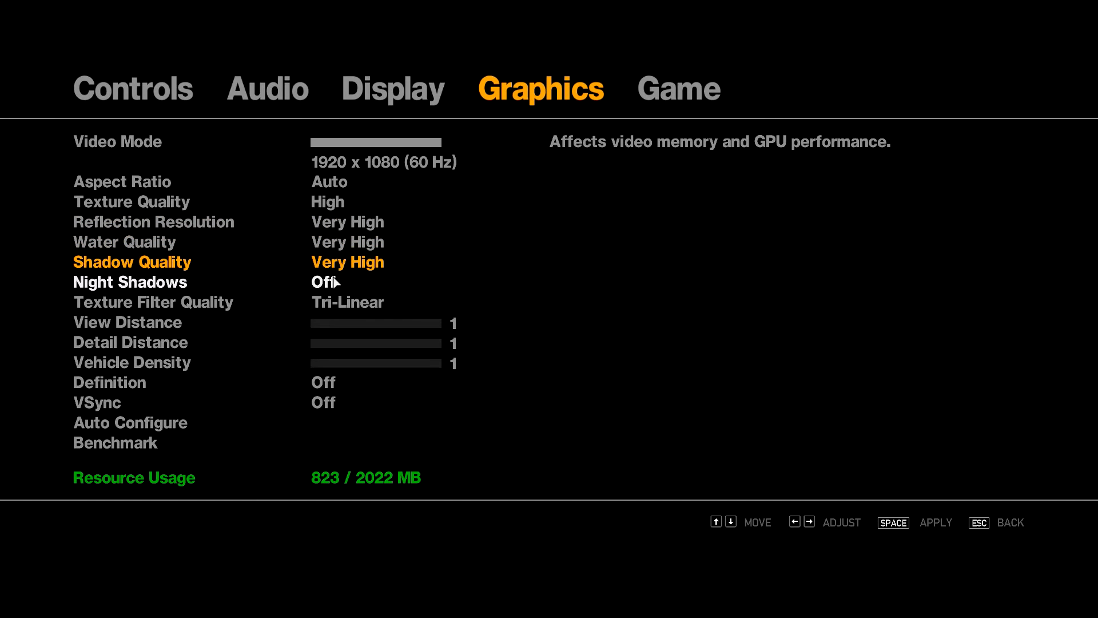
click(334, 283)
Step: Set Texture Filter to Anisotropic x16 and View Distance, Detail Distance, Vehicle Density to 100
click(337, 309)
click(337, 309)
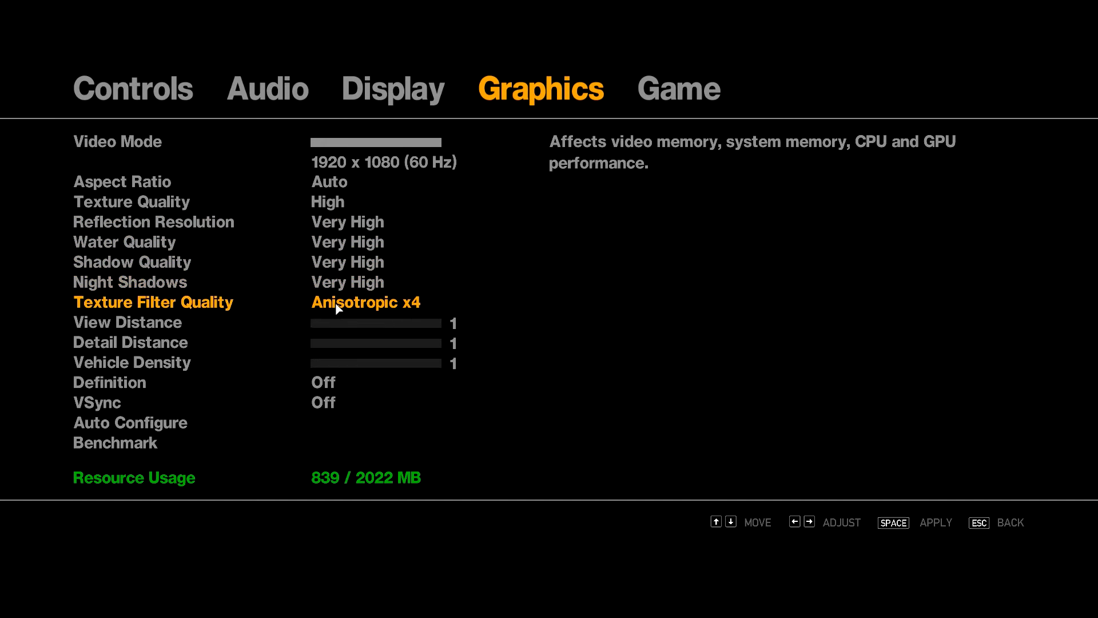
click(337, 309)
click(329, 306)
click(328, 306)
mouse_move(342, 324)
mouse_down()
mouse_move(448, 337)
mouse_move(462, 355)
mouse_up()
click(443, 363)
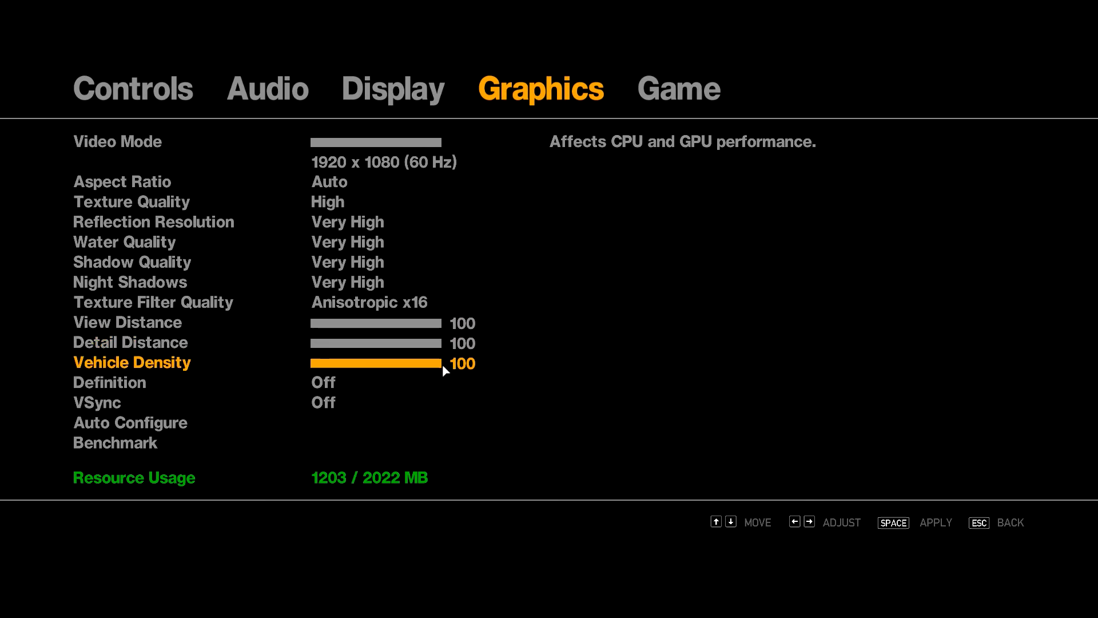
Step: Turn Definition and VSync on and apply the graphics changes
click(326, 386)
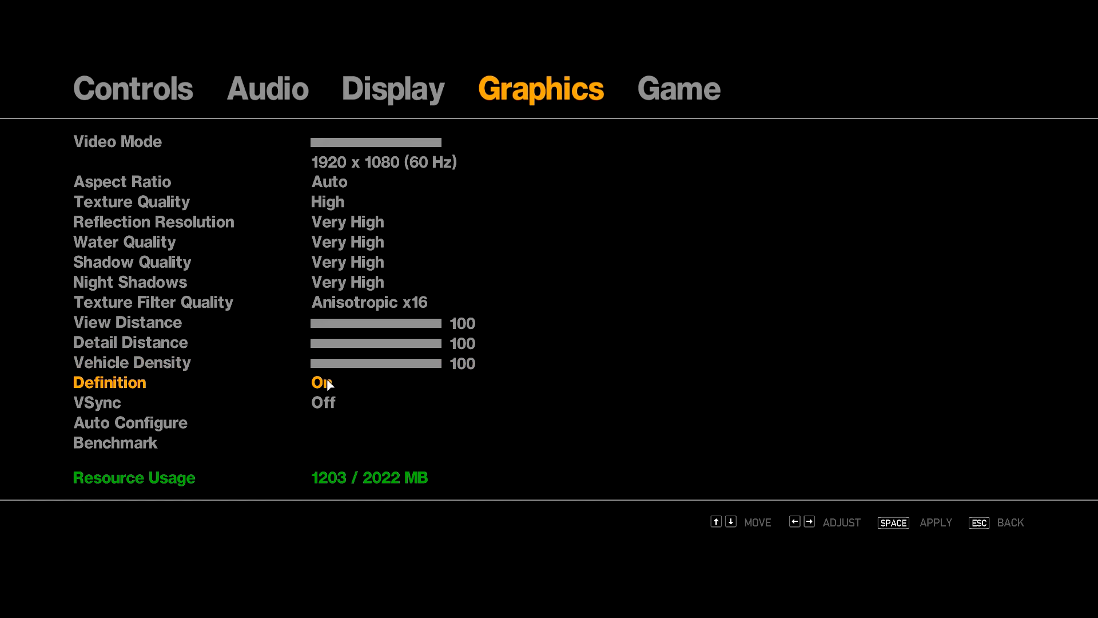
click(327, 405)
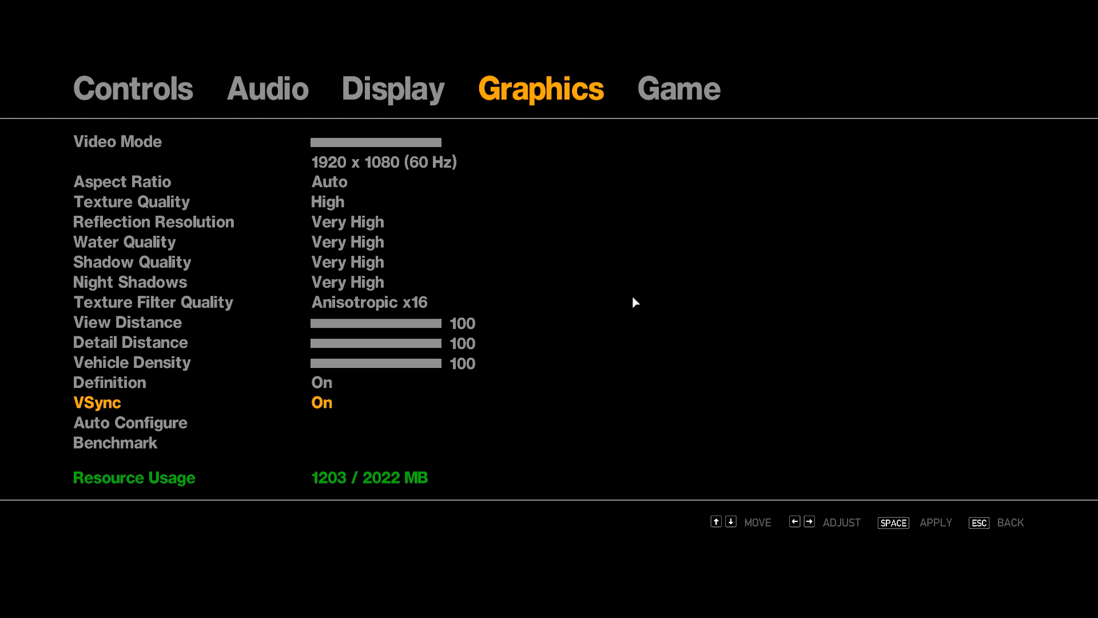
key(space)
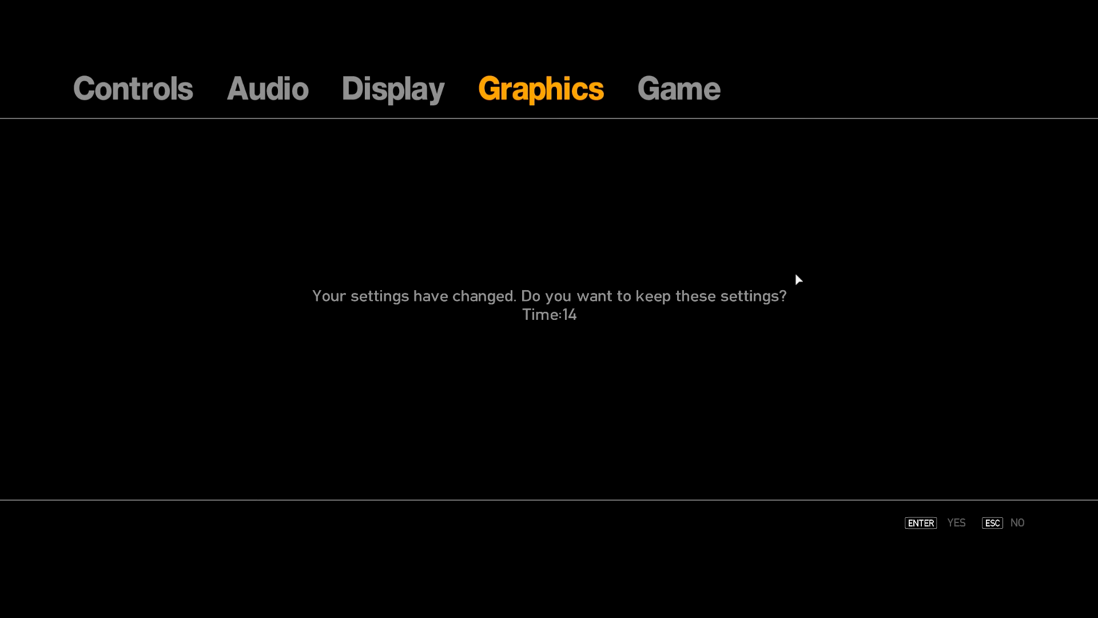
Step: Keep the new settings and back out of the Graphics options to the main menu
key(Return)
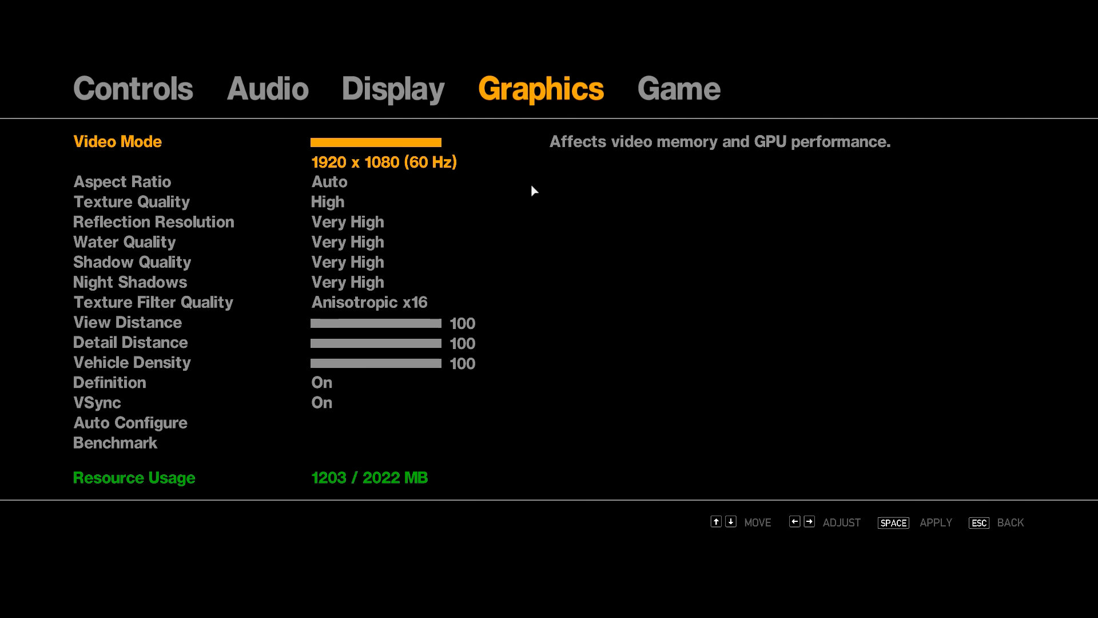
key(Escape)
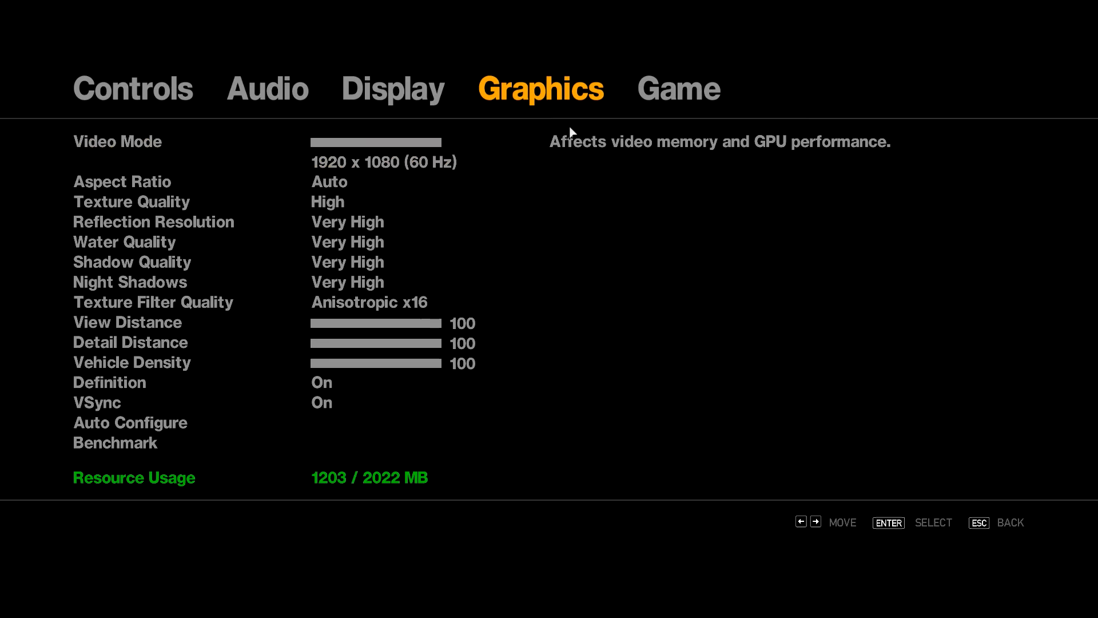
key(Escape)
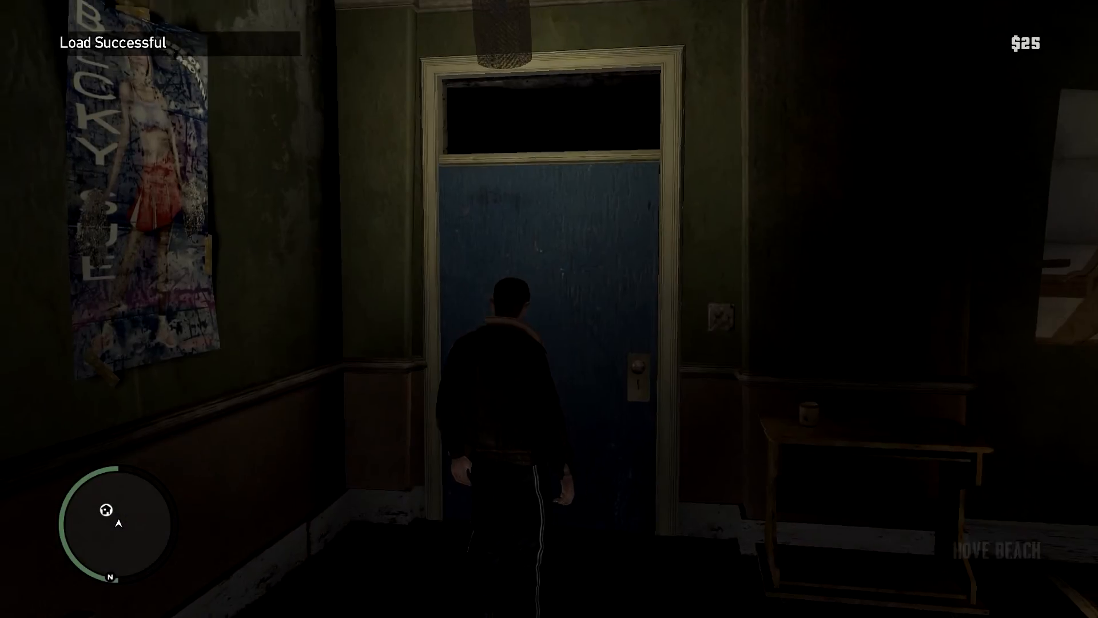
Step: Walk Niko through the room into the kitchen and hallway, looking around
key(w)
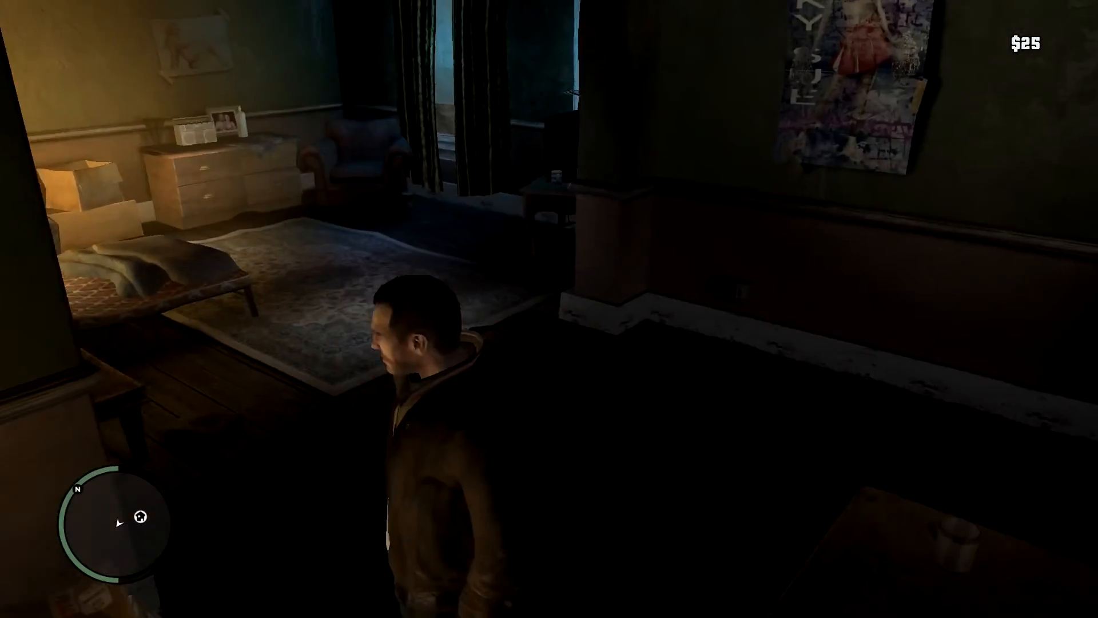
key(w)
key(w)
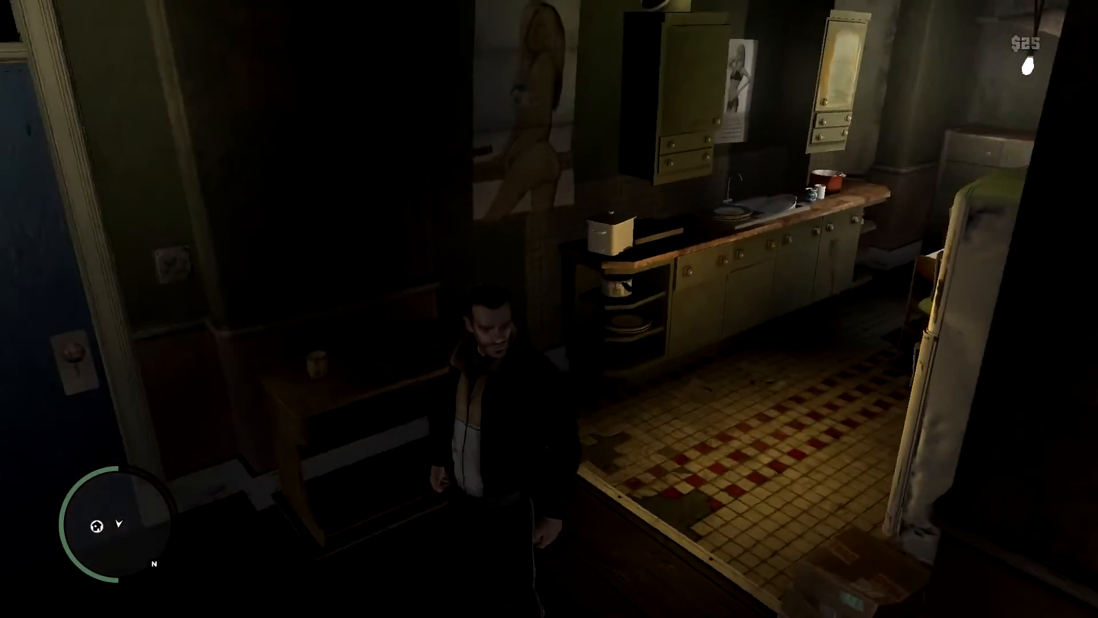
key(w)
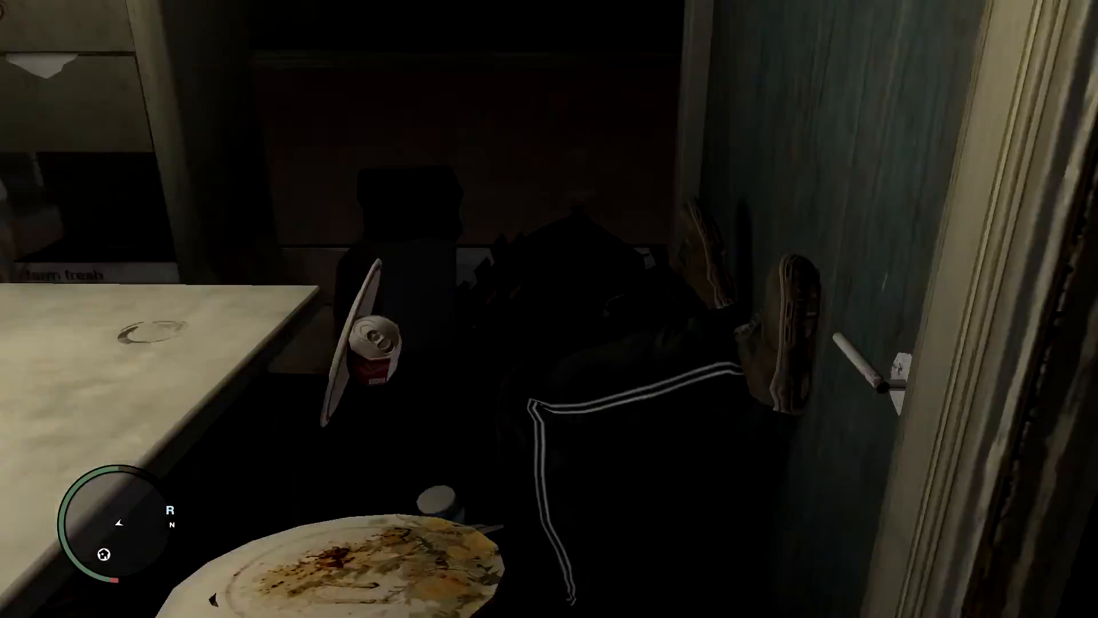
key(w)
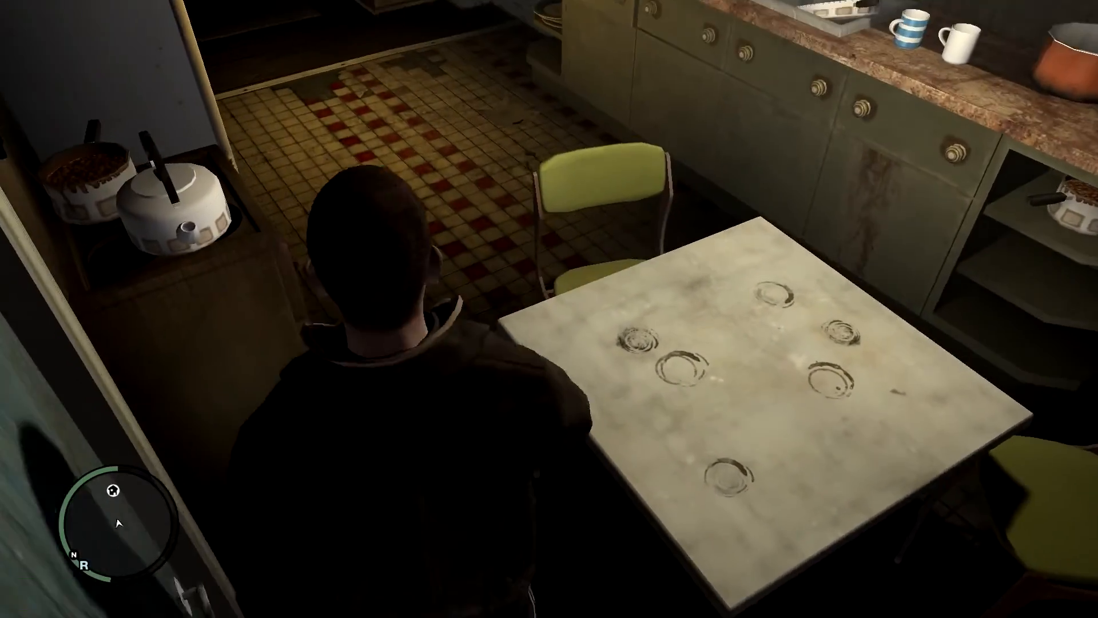
key(w)
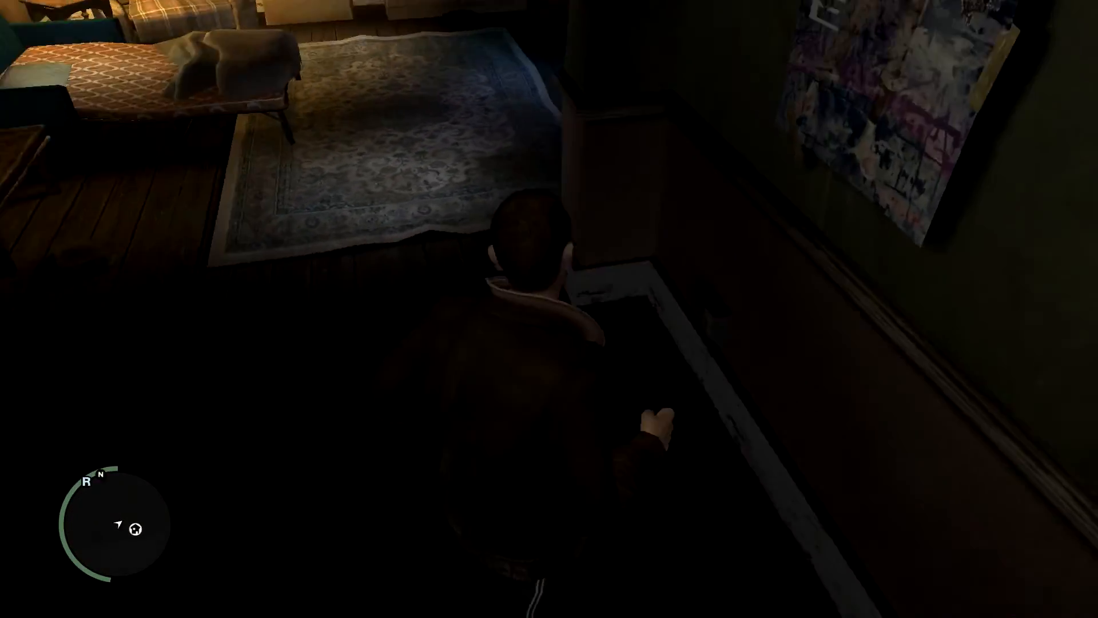
key(w)
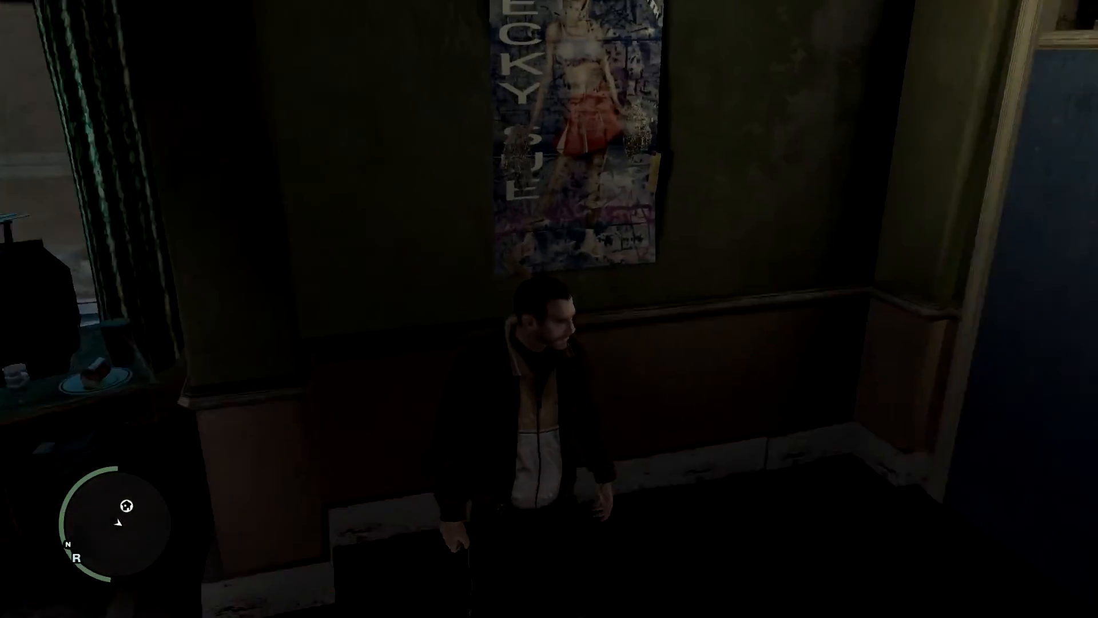
drag(550, 309, 773, 309)
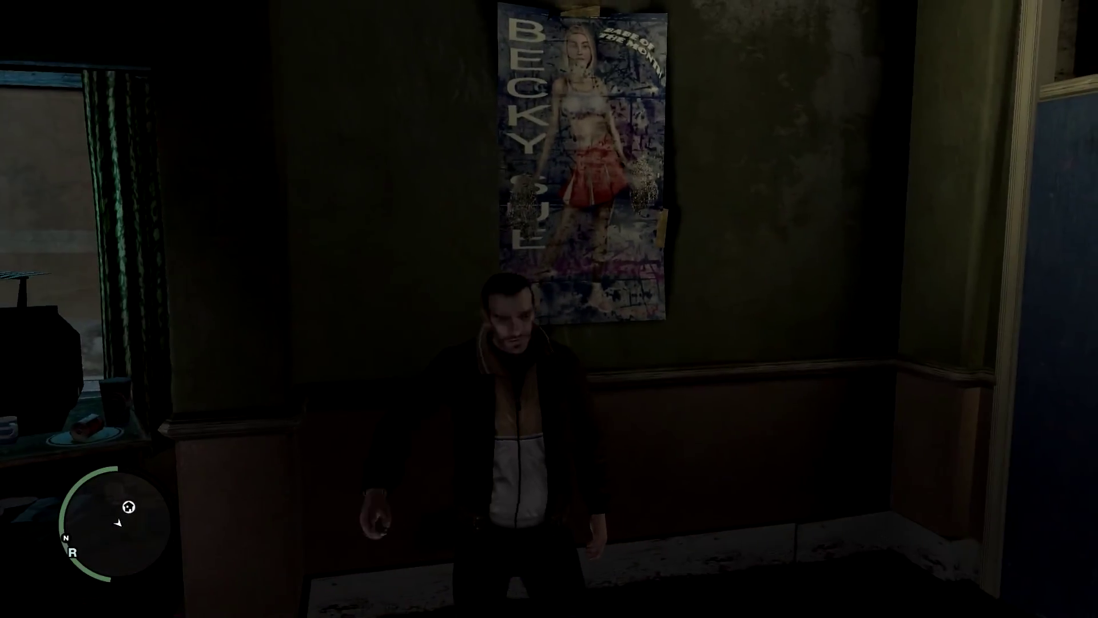
Step: Walk between the hallway, the blue door and back into the bedroom toward the bed
key(d)
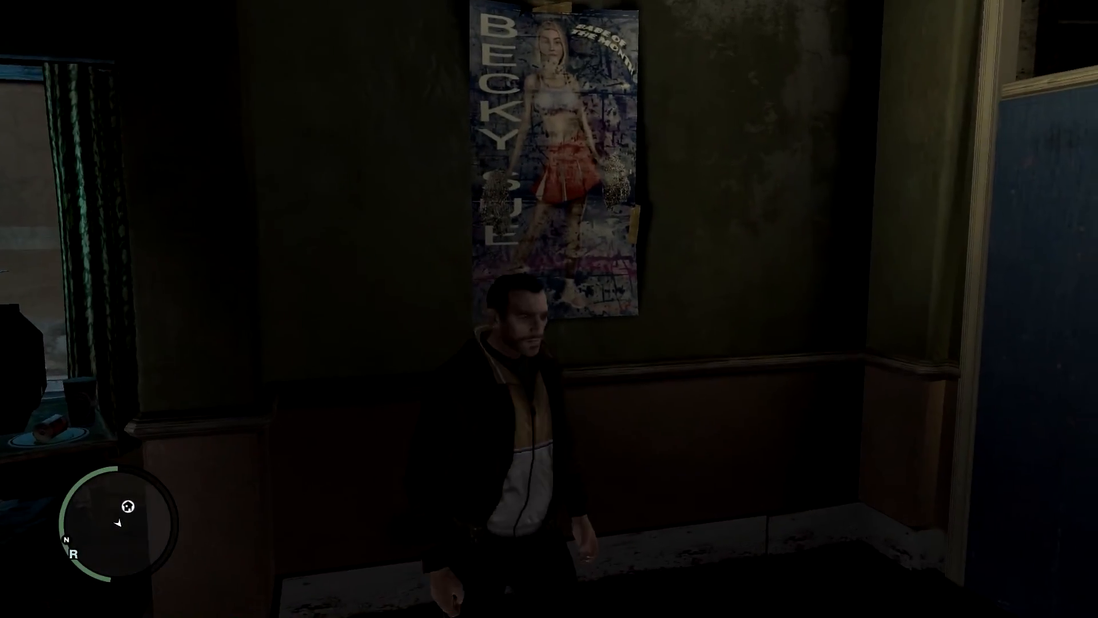
key(w)
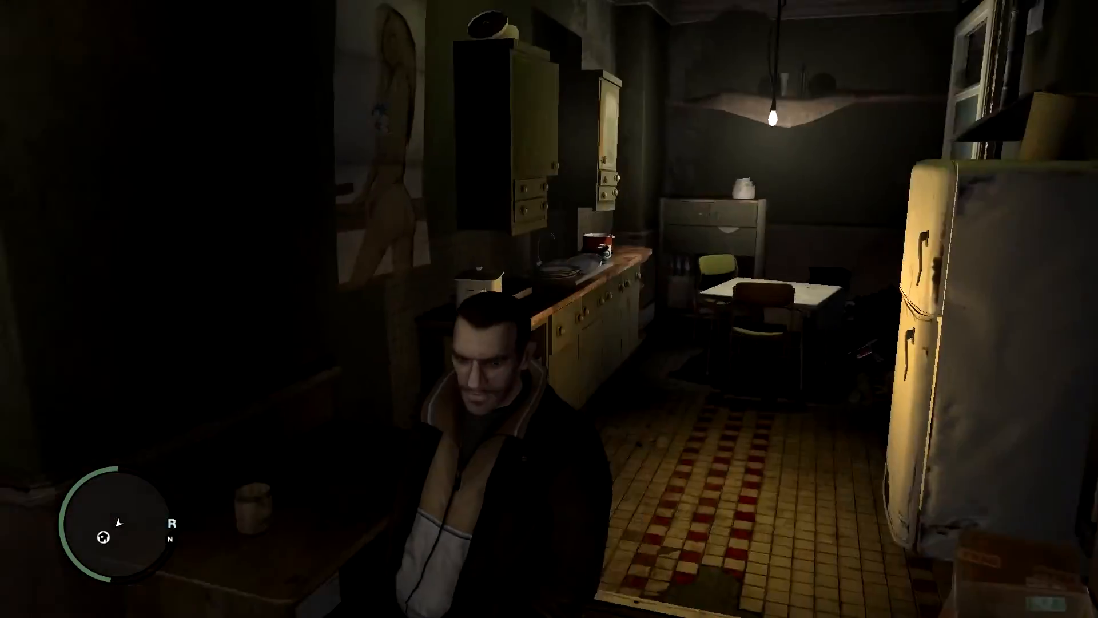
key(w)
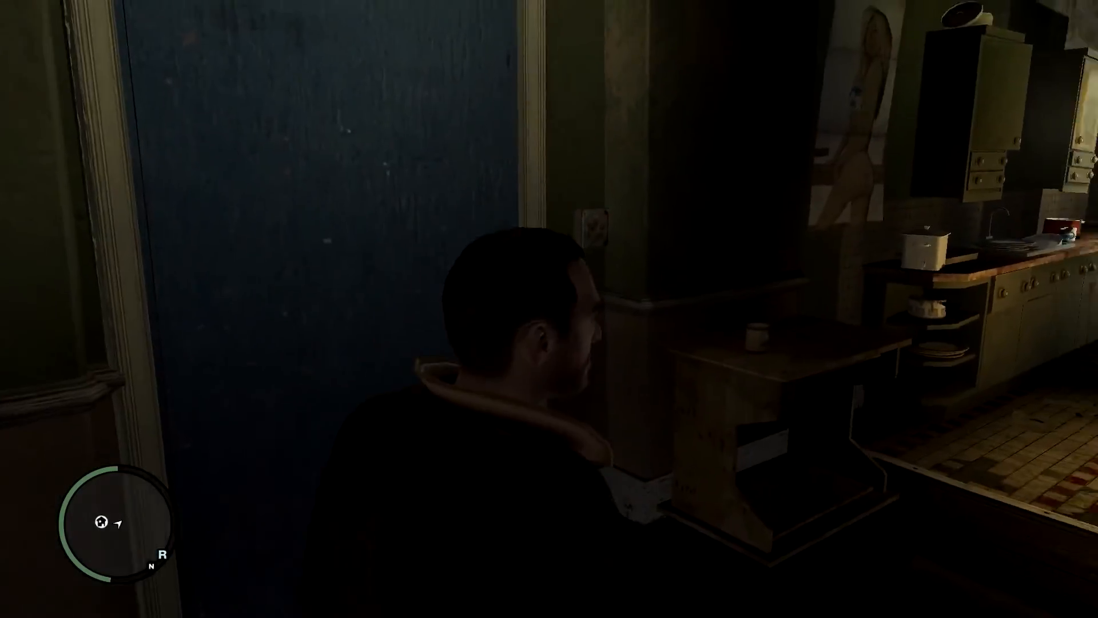
key(s)
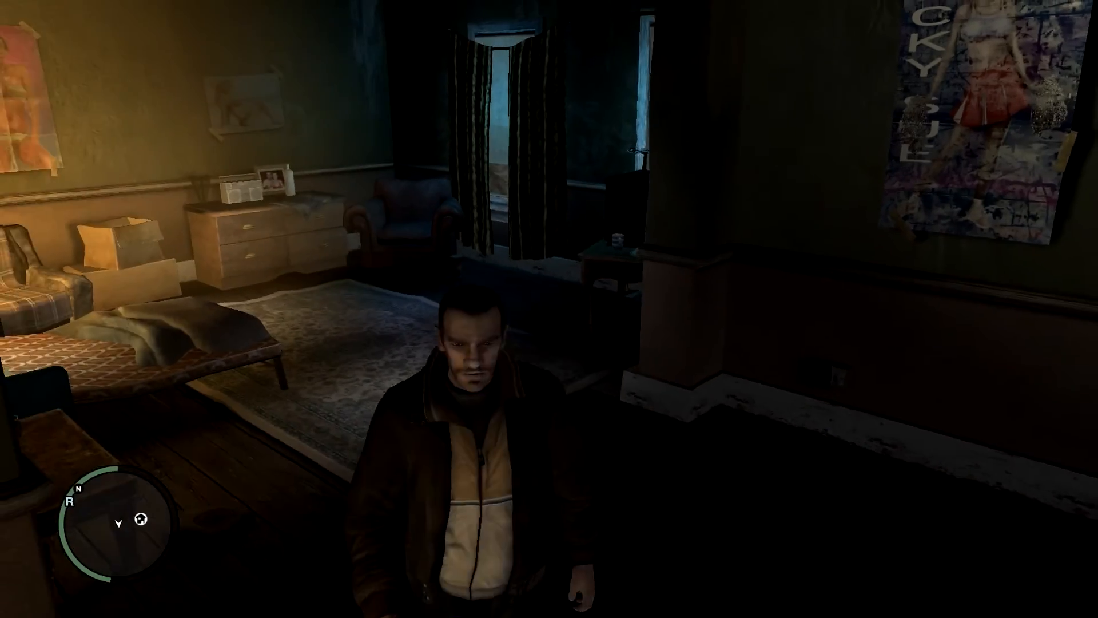
key(w)
key(s)
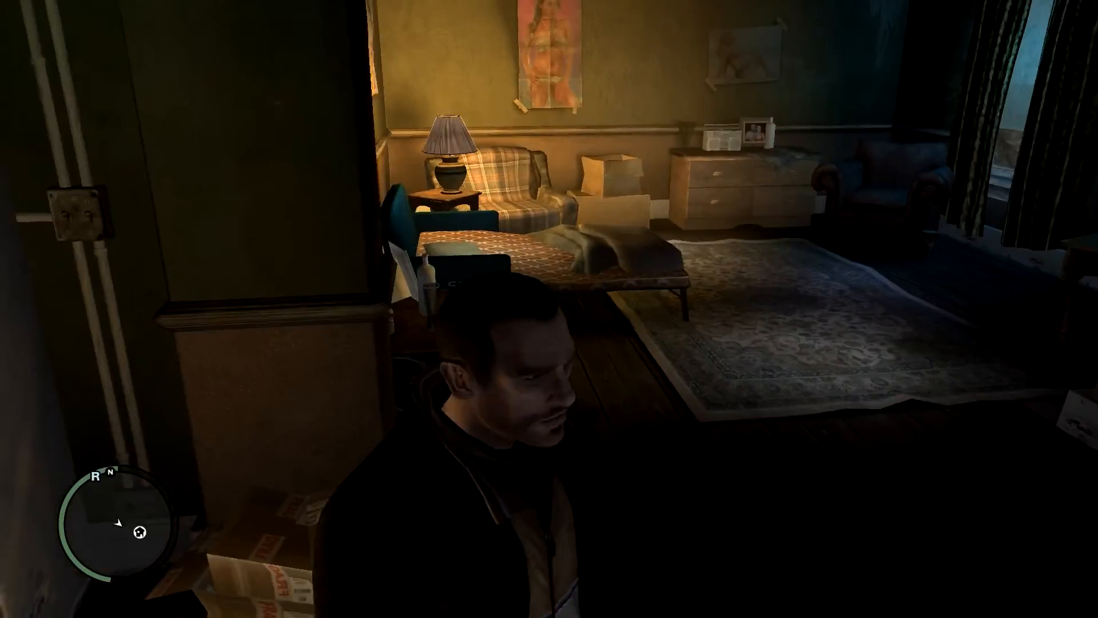
key(w)
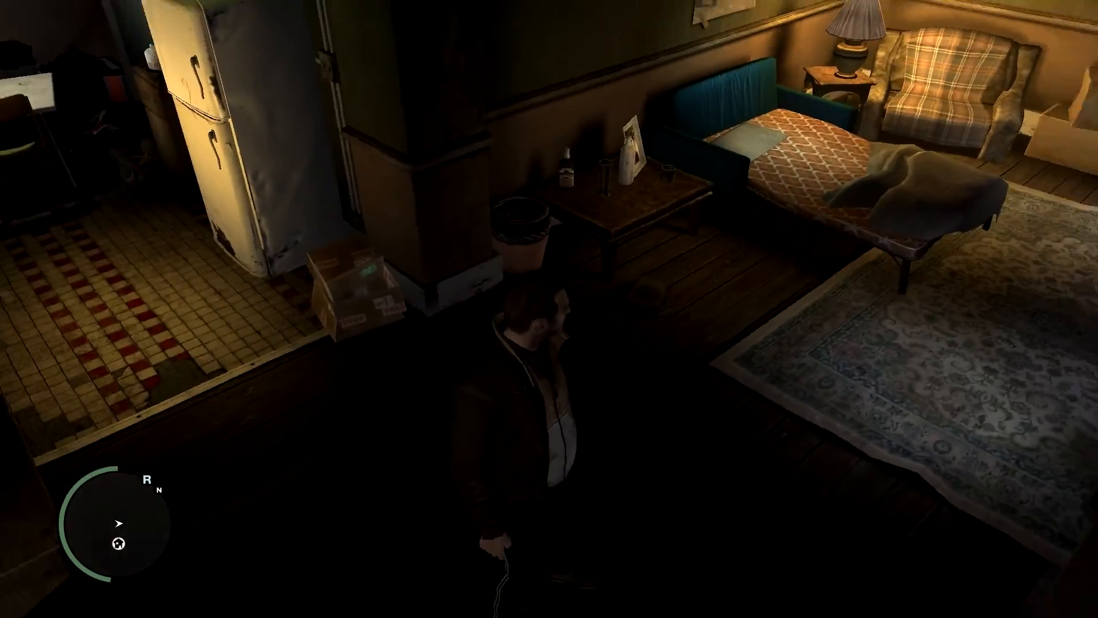